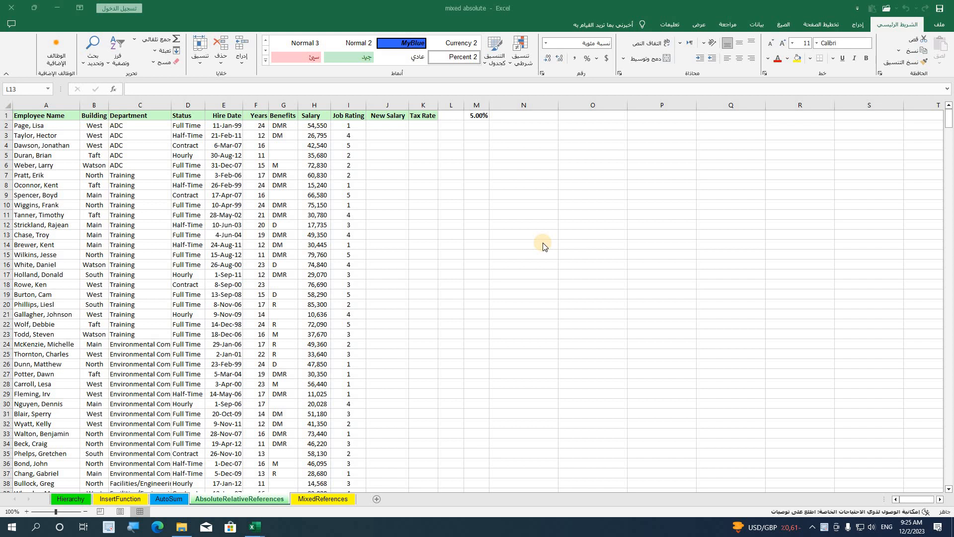
left_click(392, 240)
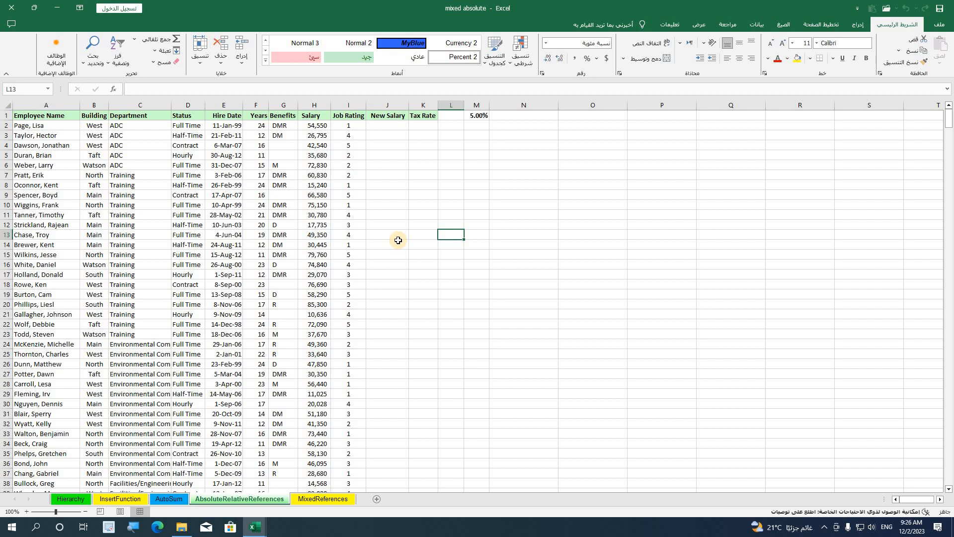
left_click(381, 225)
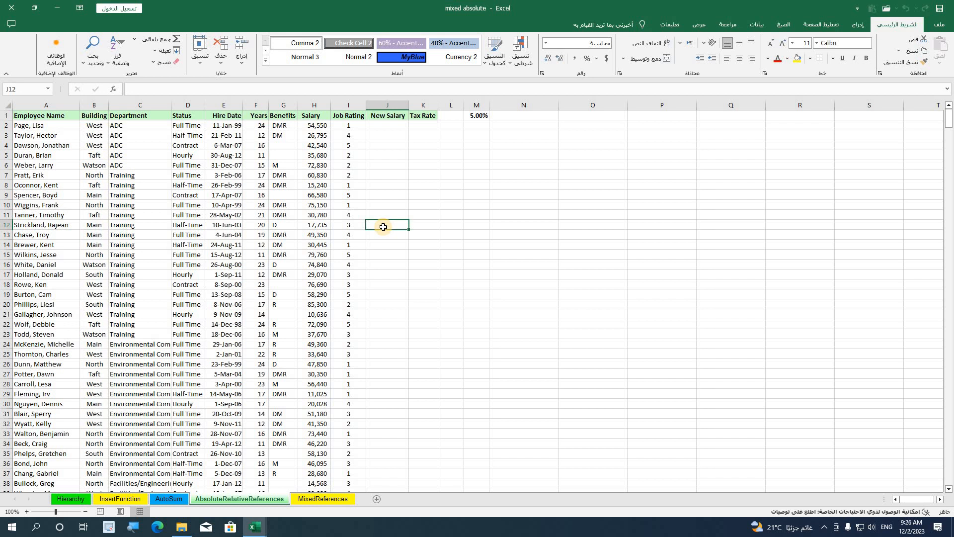
Enter a formula in J2 that raises the salary by the percentage in M1: =H2*(1+M1).
scroll(563, 311, "up", 8)
left_click(563, 311)
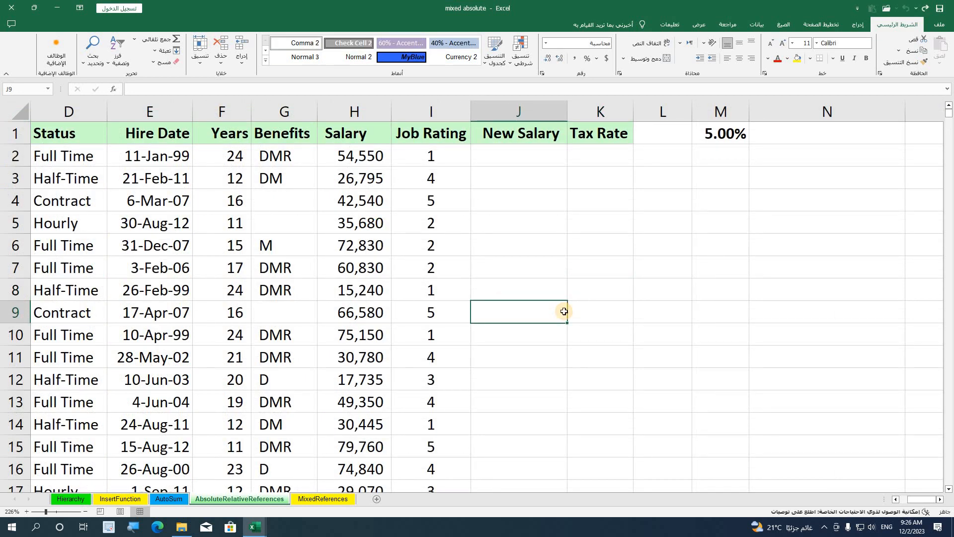
left_click(525, 156)
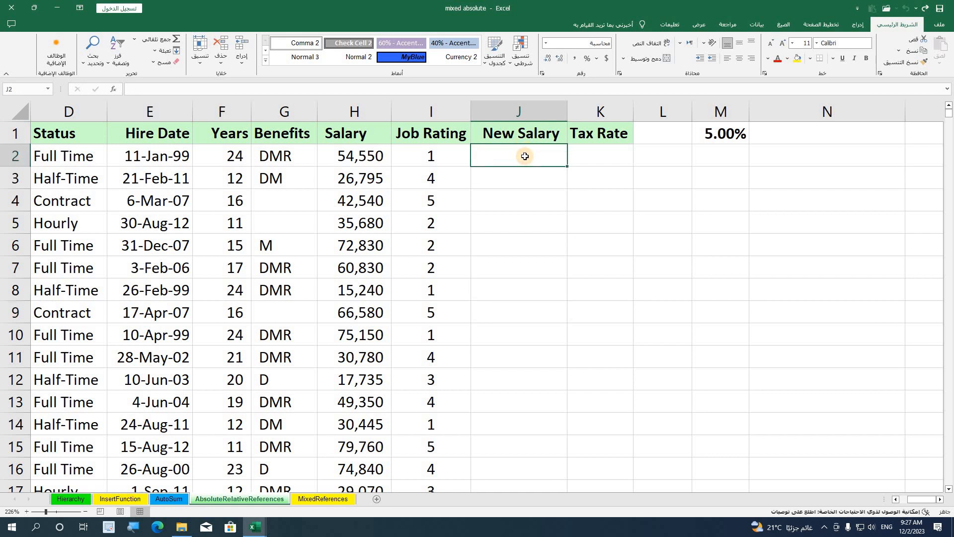
left_click(724, 130)
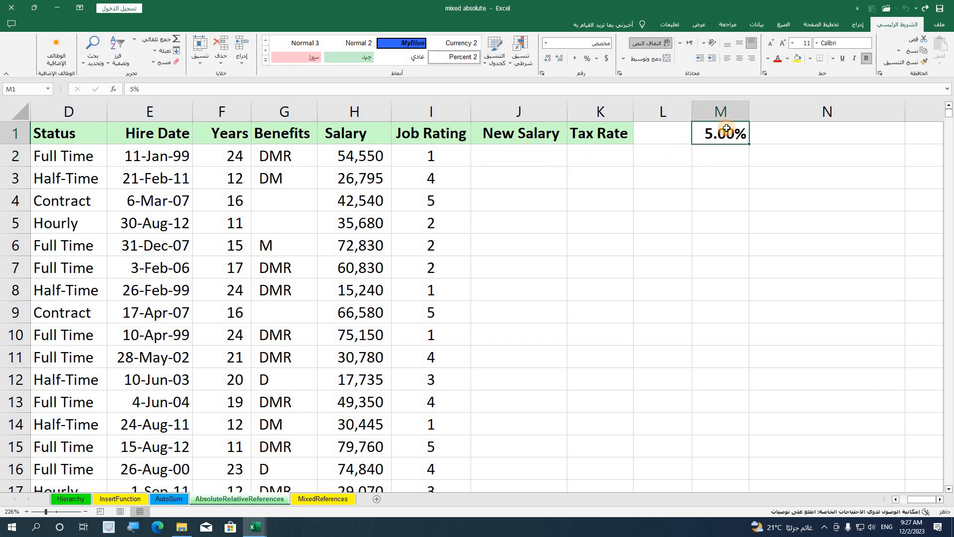
left_click(535, 153)
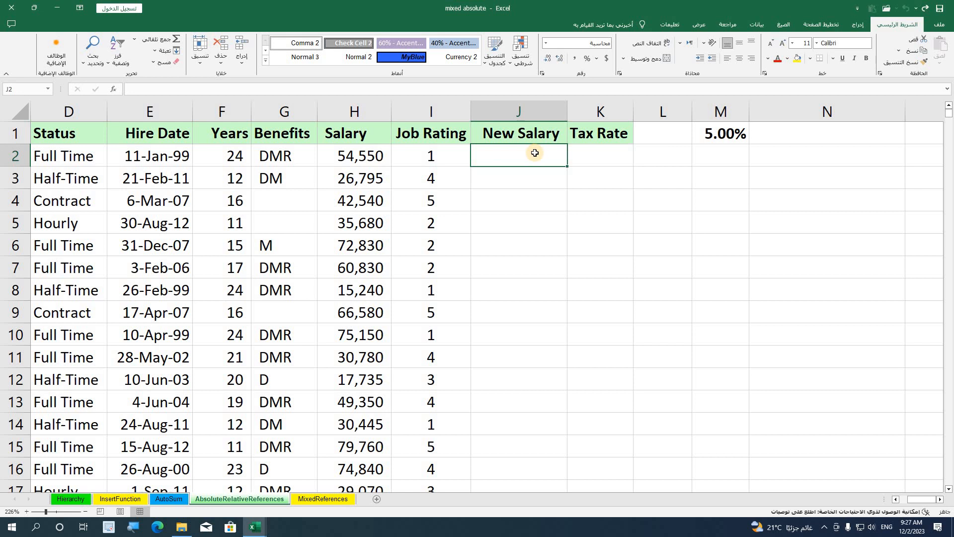
type("=")
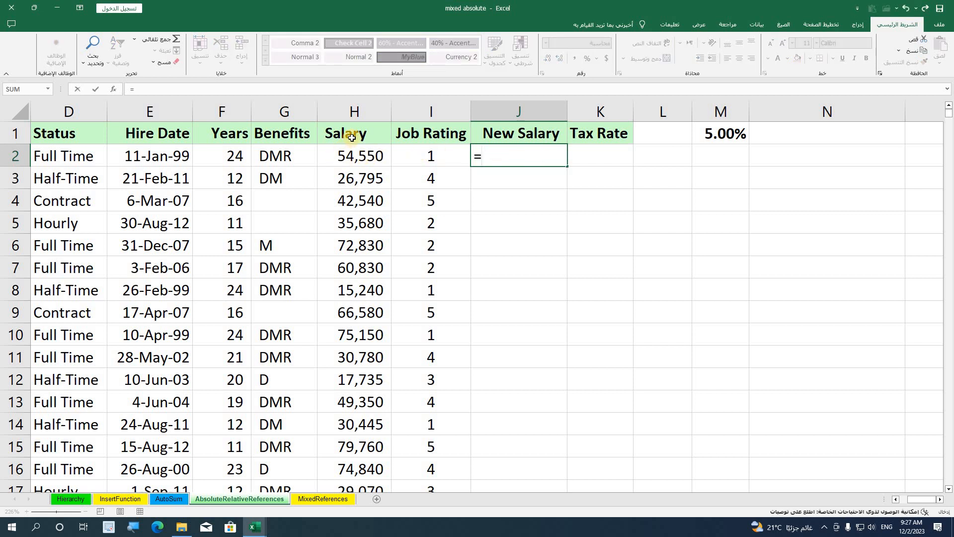
left_click(359, 157)
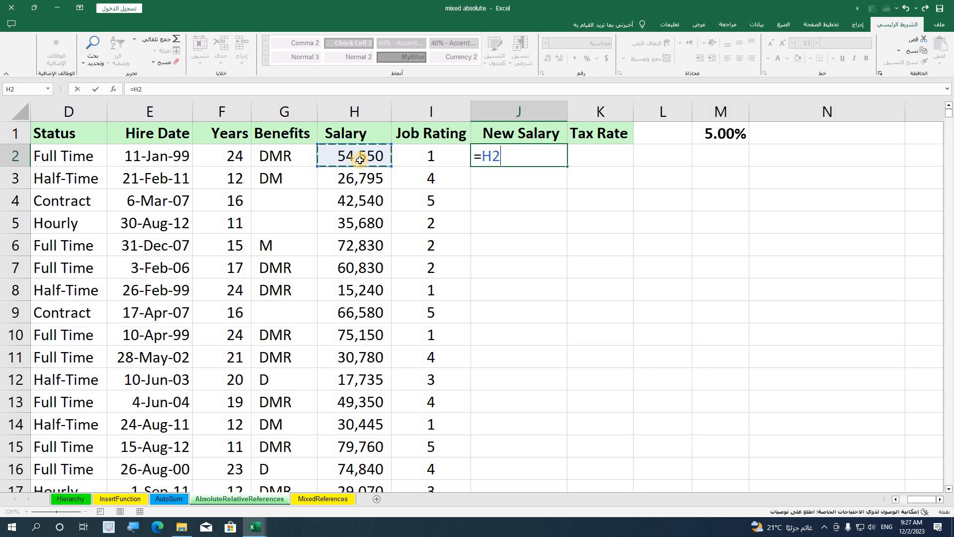
type("*(1+")
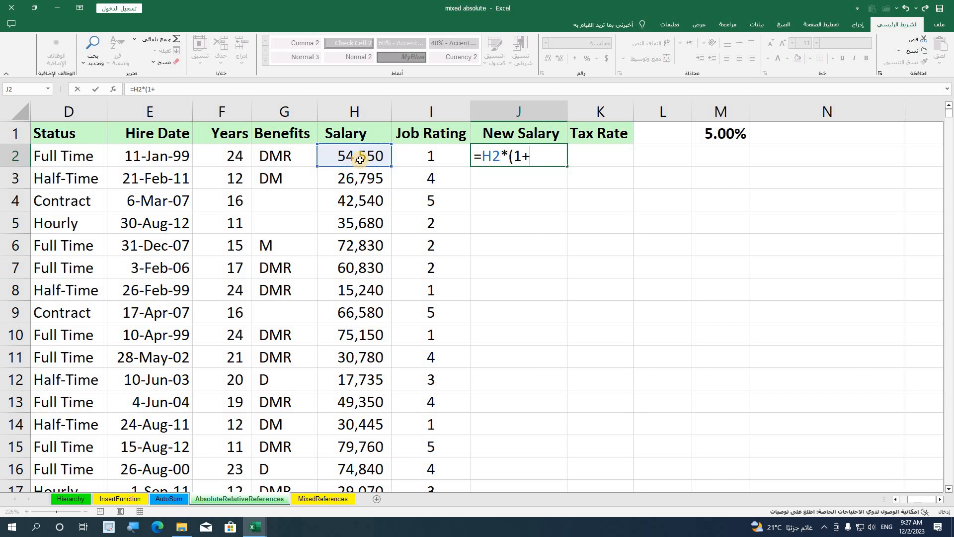
left_click(711, 132)
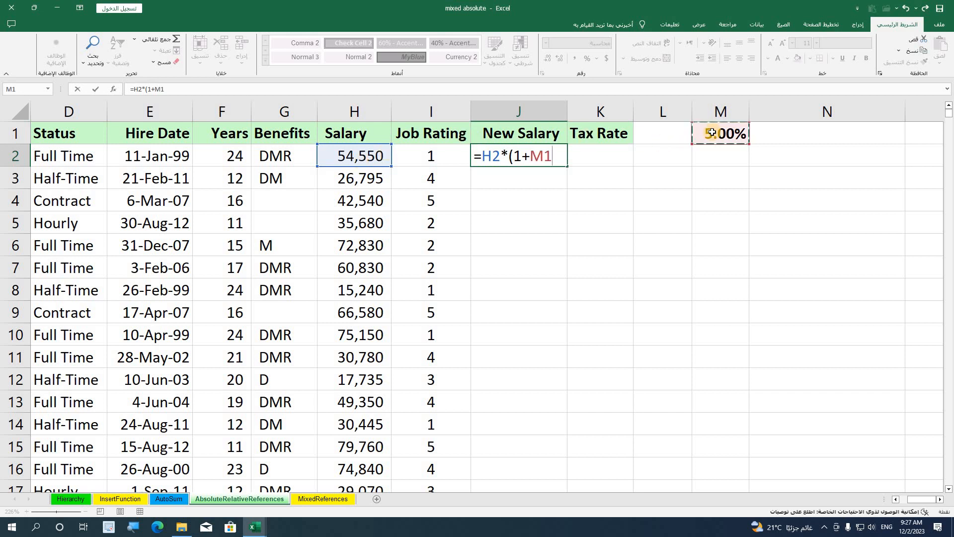
type(")")
key("Return")
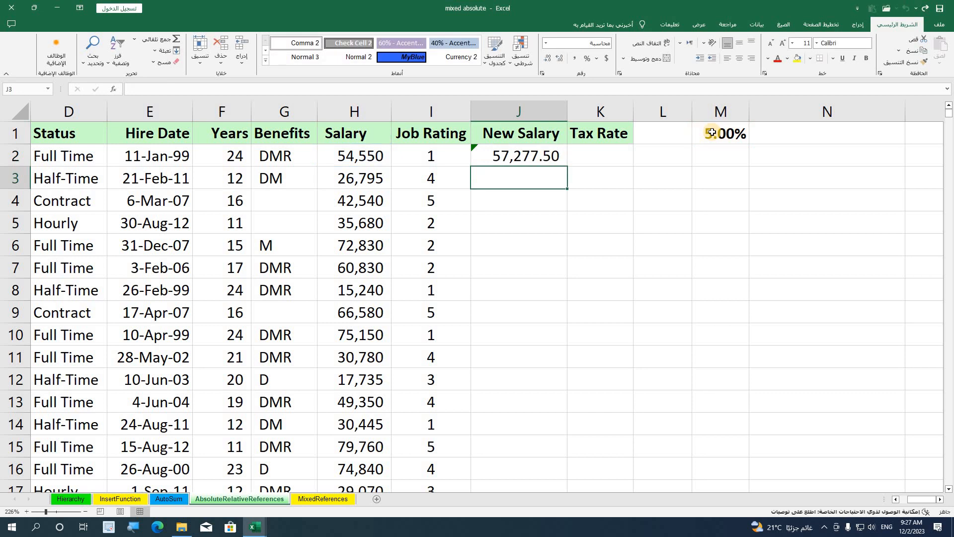
Make the M1 reference in the J2 formula absolute, giving =H2*(1+$M$1).
left_click(509, 156)
double_click(509, 156)
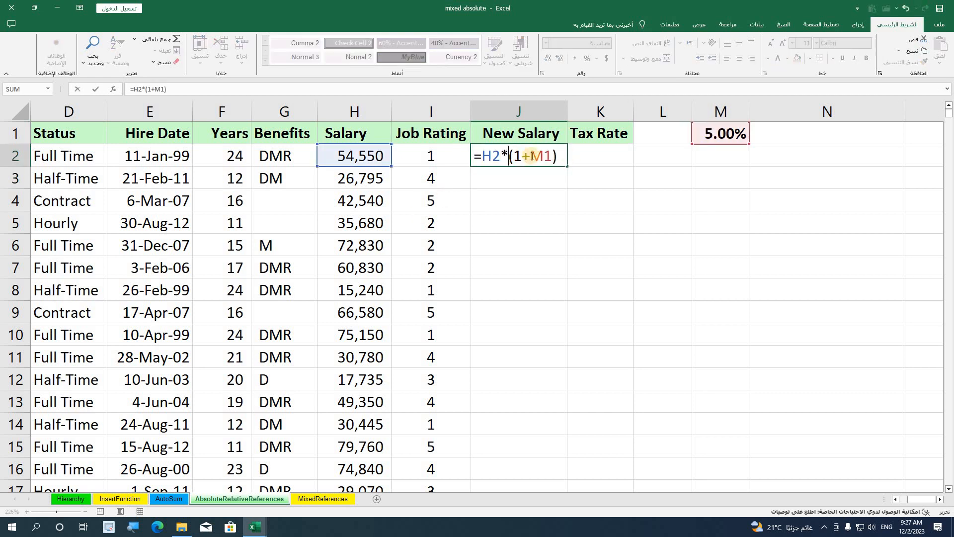
left_click(543, 156)
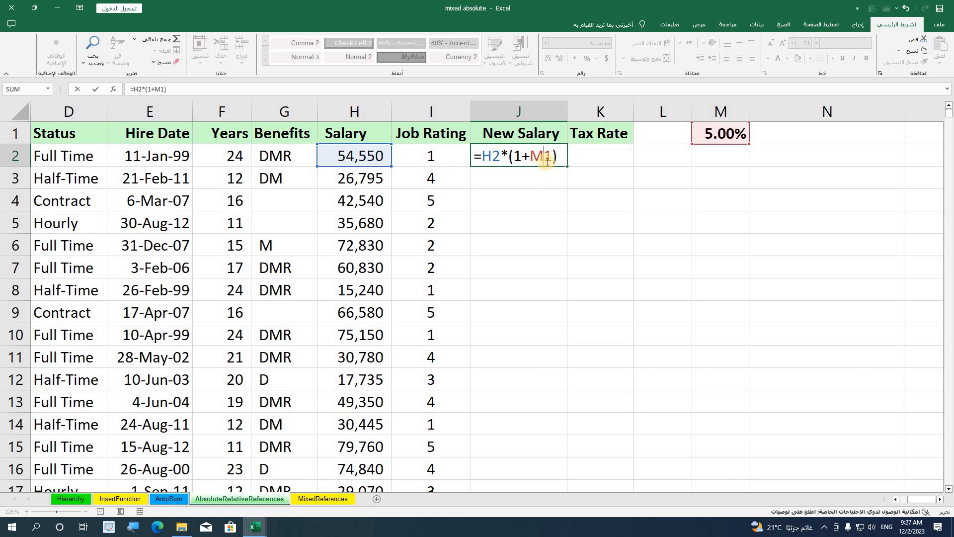
key("F4")
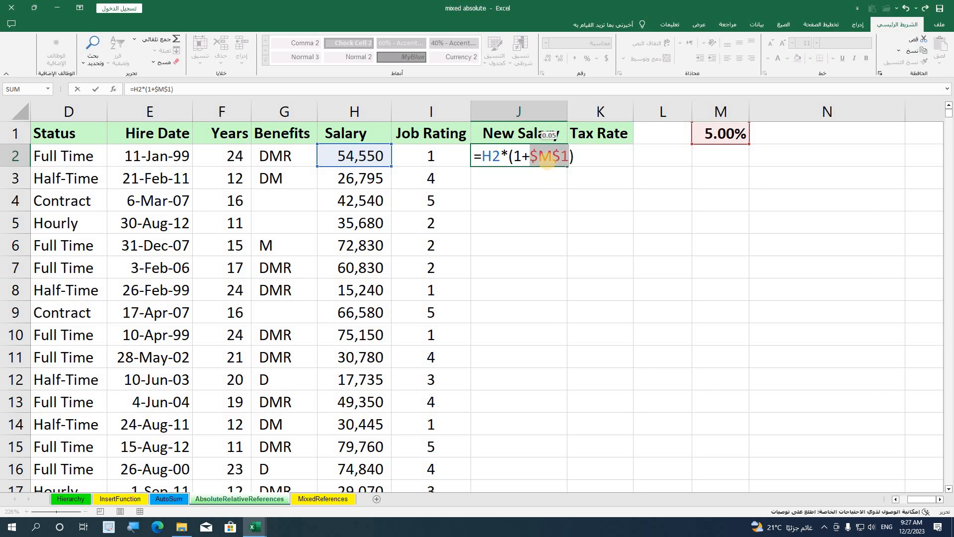
key("Return")
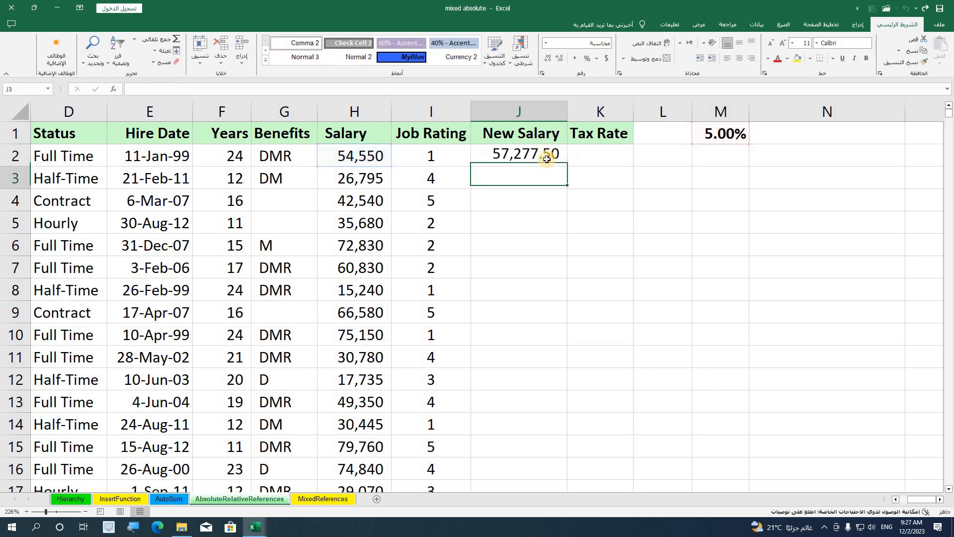
Fill the J2 formula down the New Salary column, and undo both the fill and the formula entry.
left_click(547, 159)
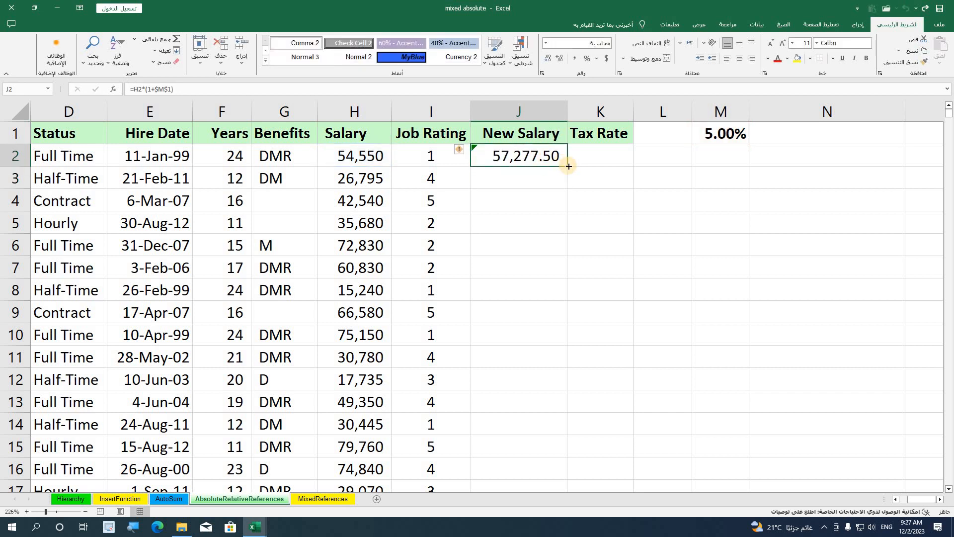
double_click(569, 167)
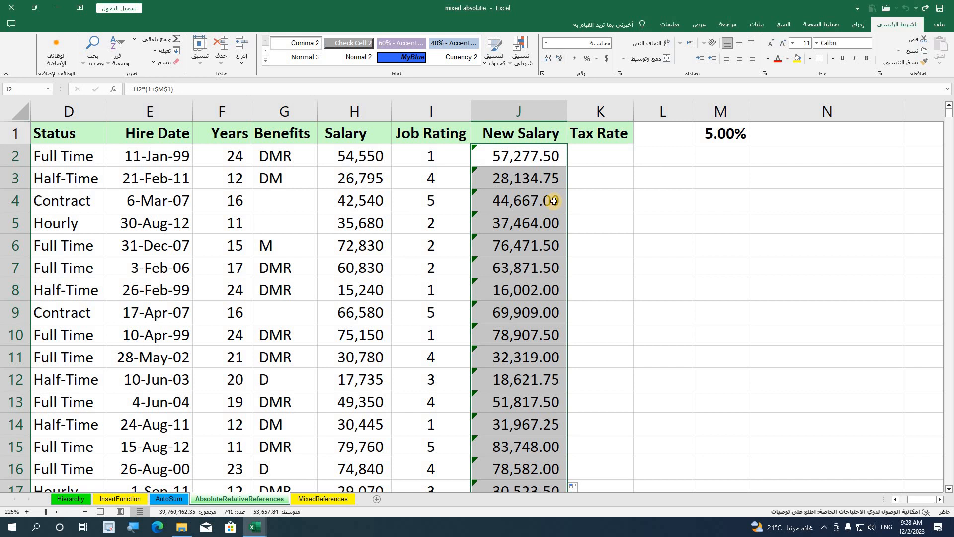
key("ctrl+z")
key("ctrl+z")
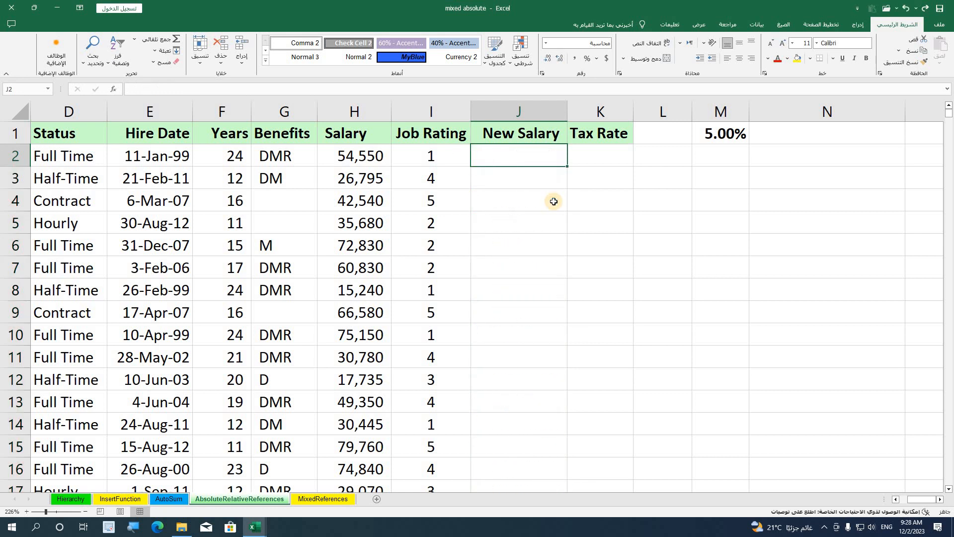
Define the name نسبة_الزياده for the percentage cell M1.
left_click(553, 201)
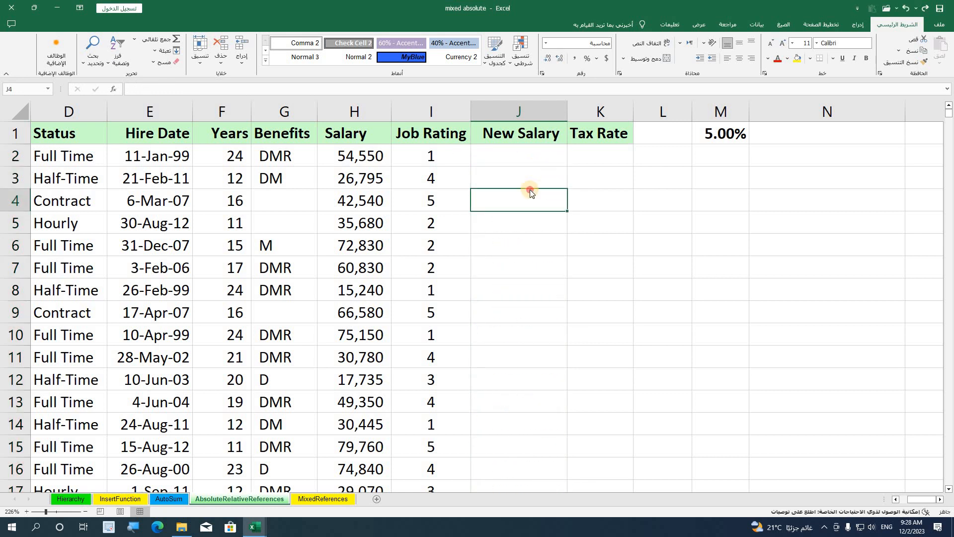
left_click(542, 151)
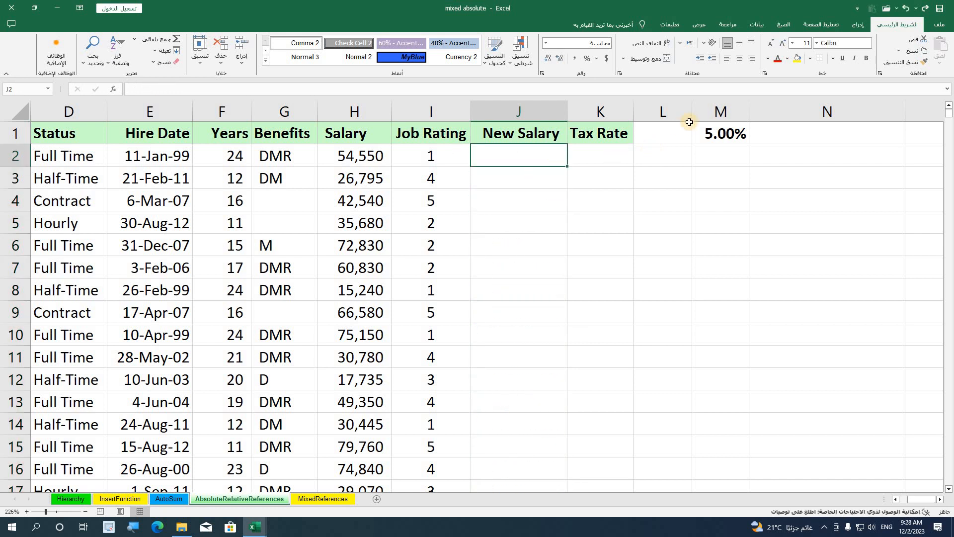
left_click(733, 134)
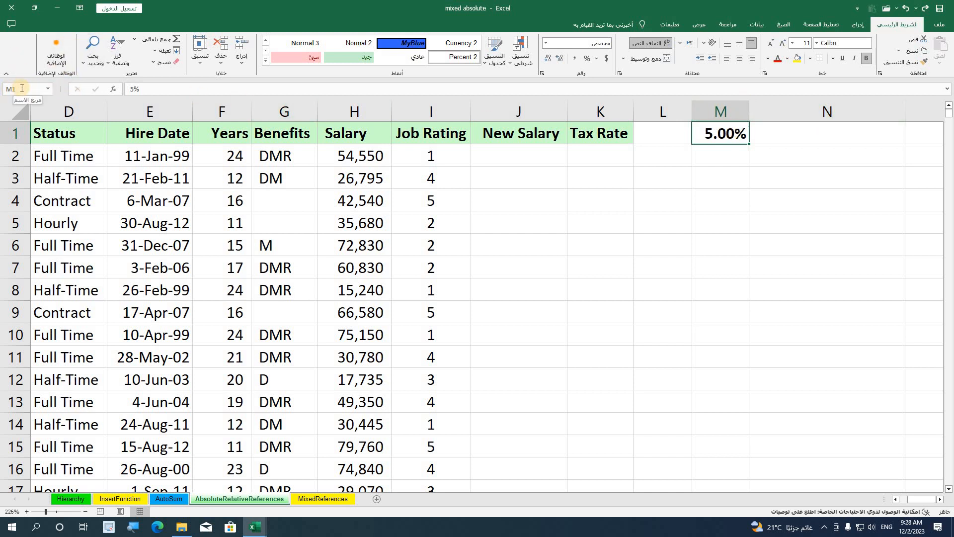
left_click(5, 90)
key("alt+shift")
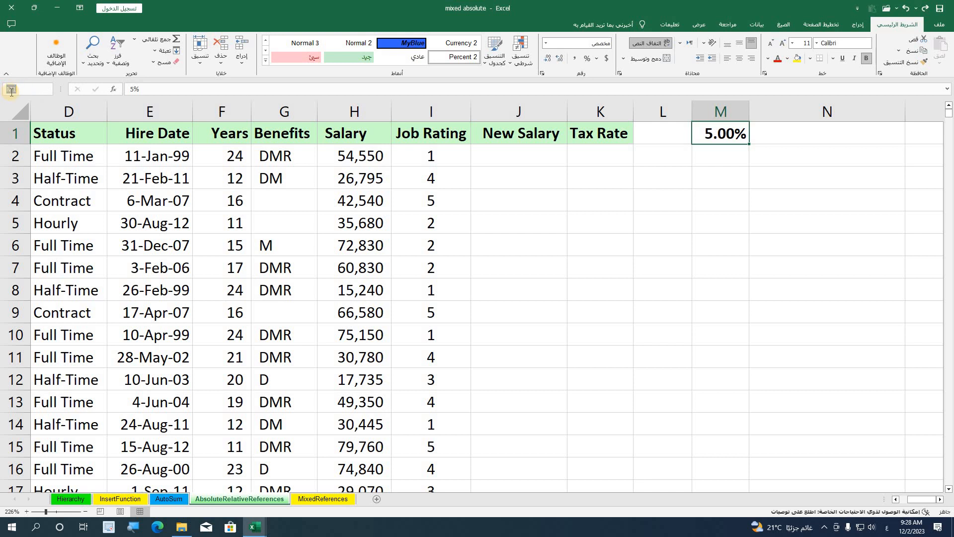
type("نس")
type("بة_1")
type("لزي")
type("اده")
key("Return")
left_click(773, 188)
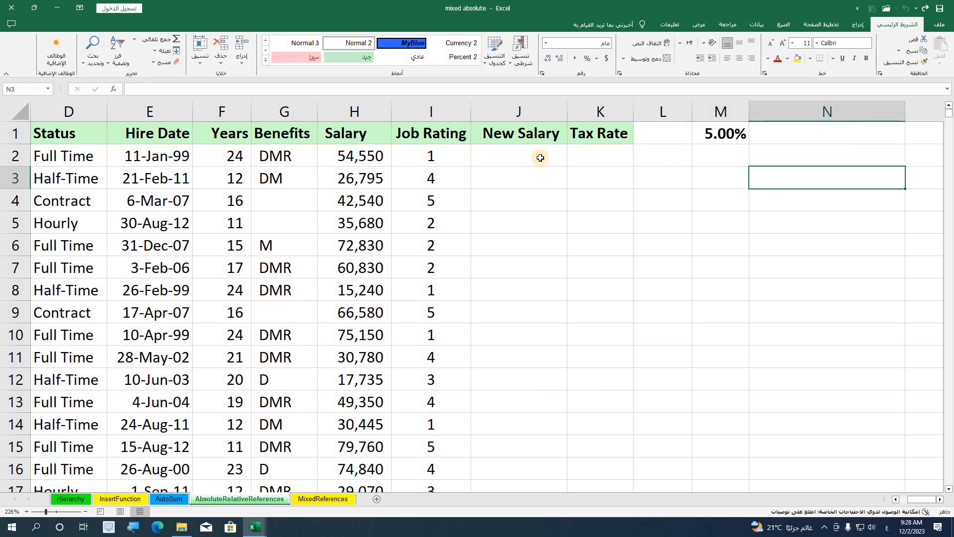
Enter H2 multiplied by (1+نسبة_الزياده) as the formula in J2, using the named cell, and fill it down the New Salary column.
left_click(540, 158)
type("=")
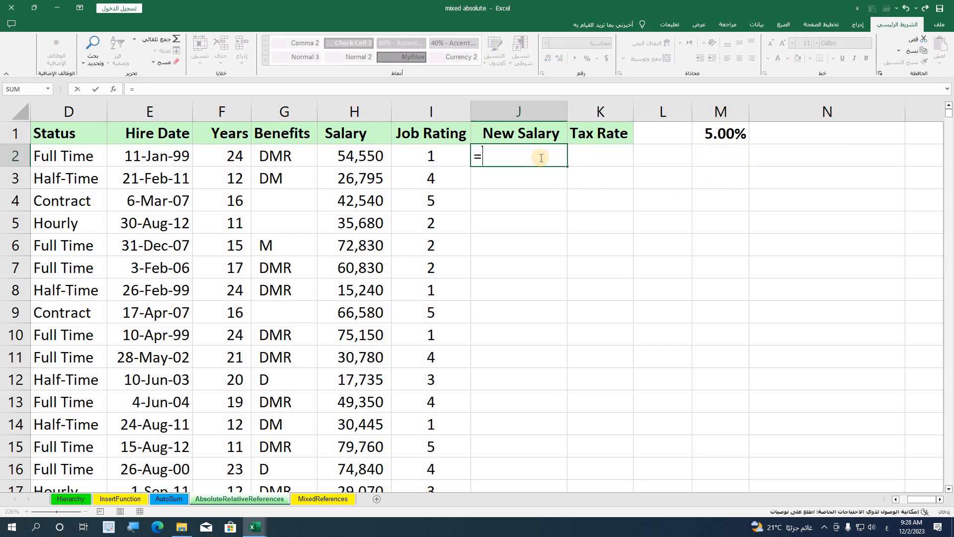
left_click(358, 157)
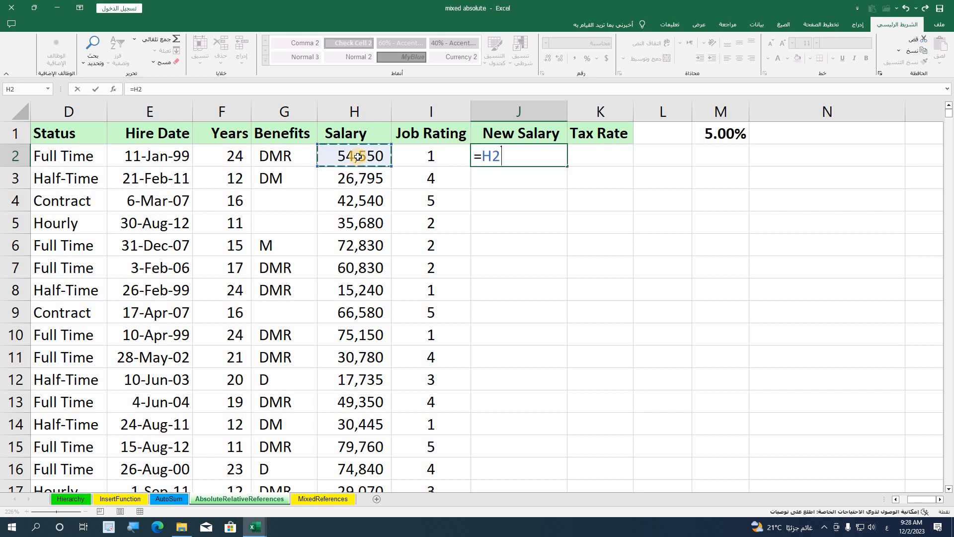
type("*)")
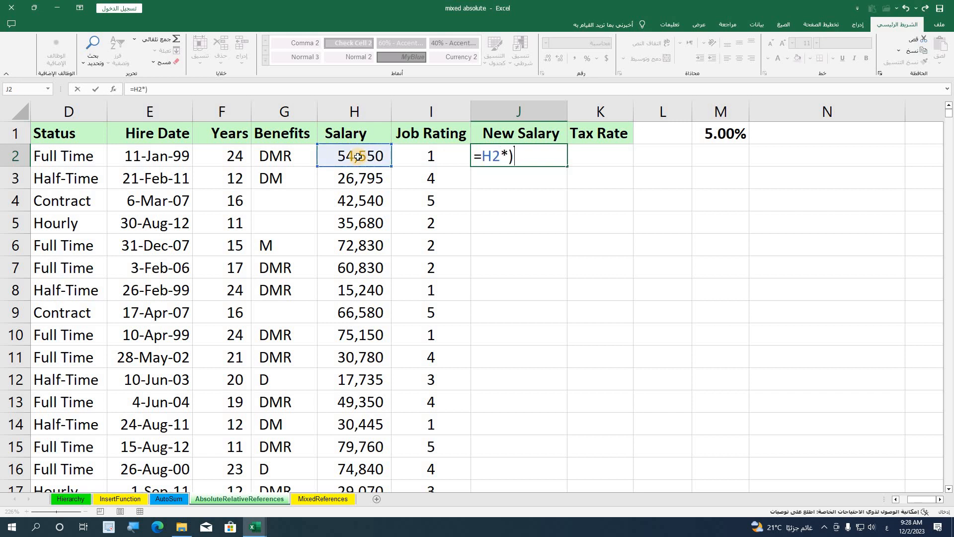
key("BackSpace")
key("alt+shift")
type("(1+")
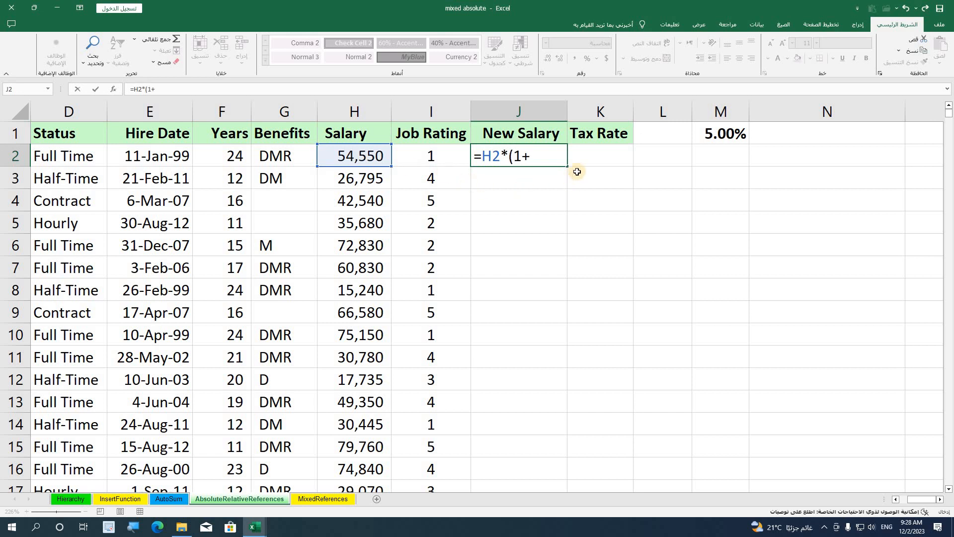
left_click(725, 135)
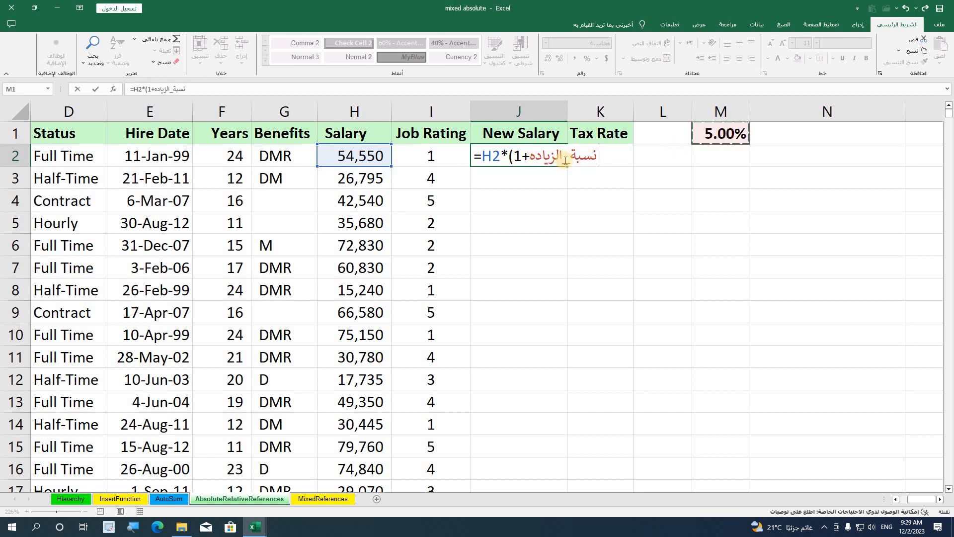
type(")")
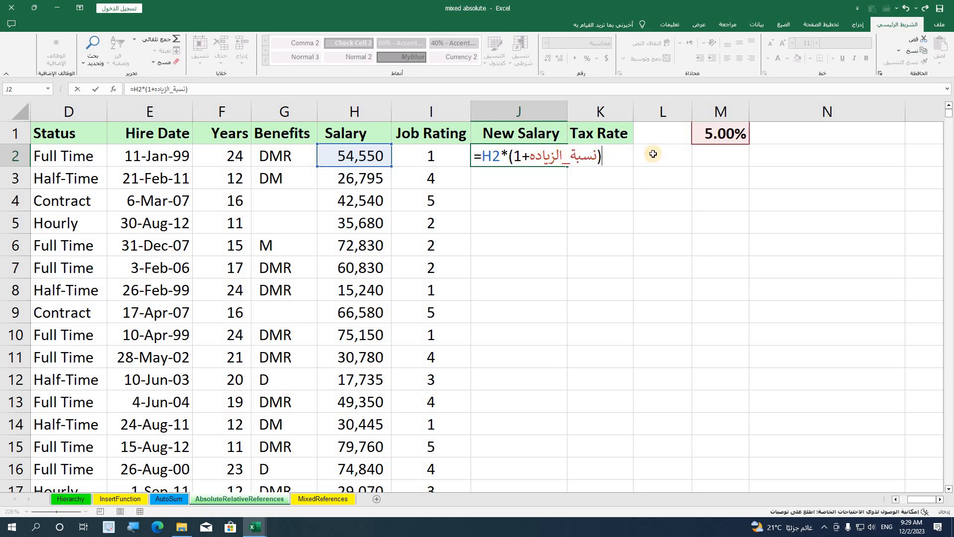
key("Return")
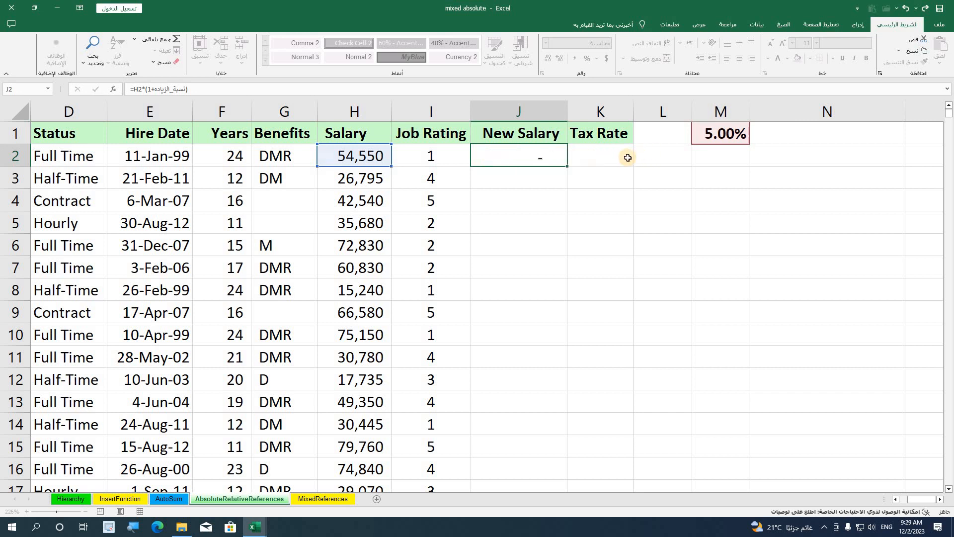
left_click(547, 157)
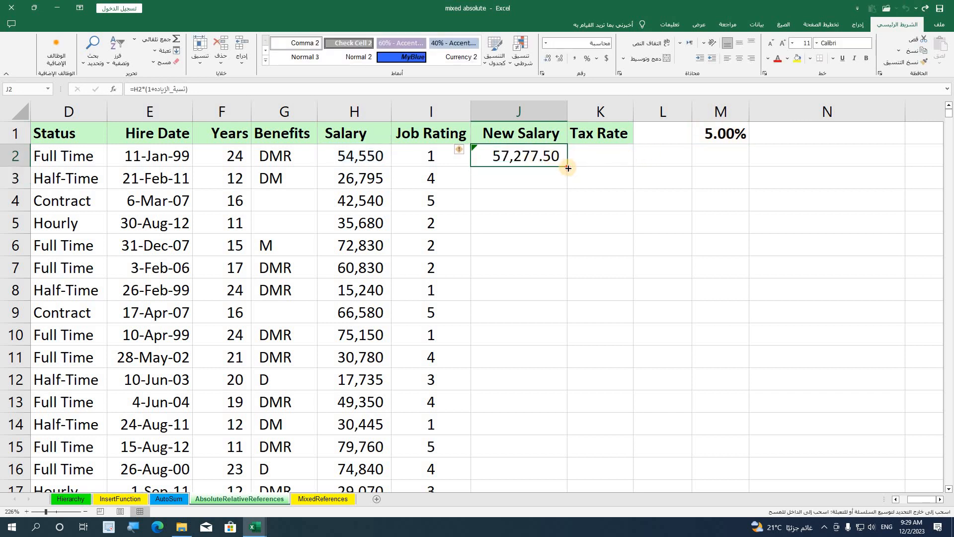
double_click(568, 168)
Remove the percentage name from the J2 formula and reinsert نسبة_الزياده from the name suggestions, giving H2 multiplied by (1+نسبة_الزياده).
left_click(561, 155)
double_click(561, 156)
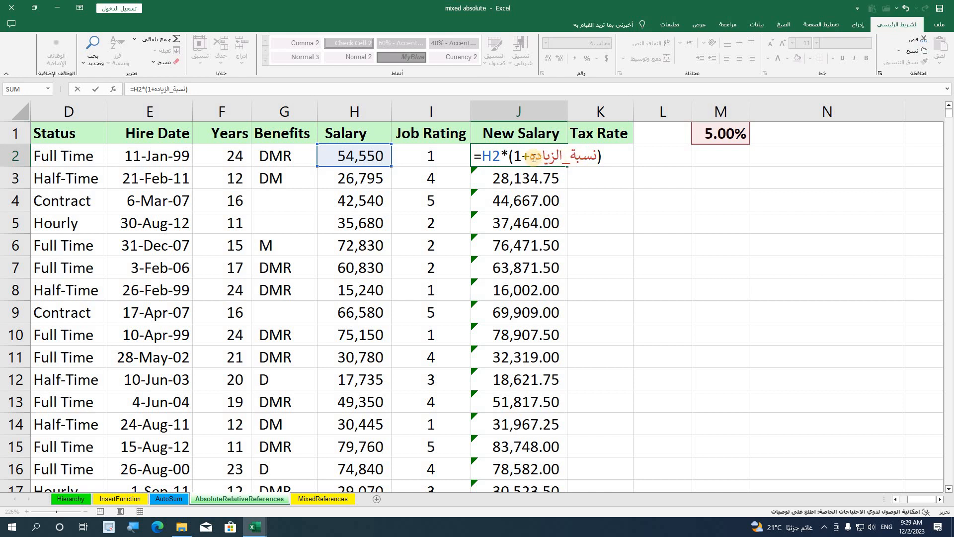
mouse_move(528, 156)
left_mouse_down()
mouse_move(582, 156)
mouse_move(533, 162)
left_mouse_up()
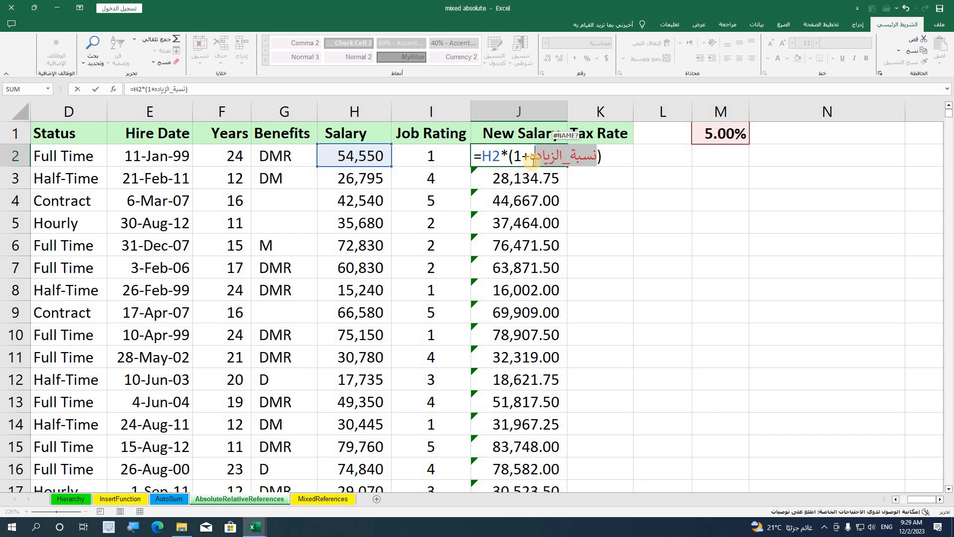
key("BackSpace")
key("BackSpace")
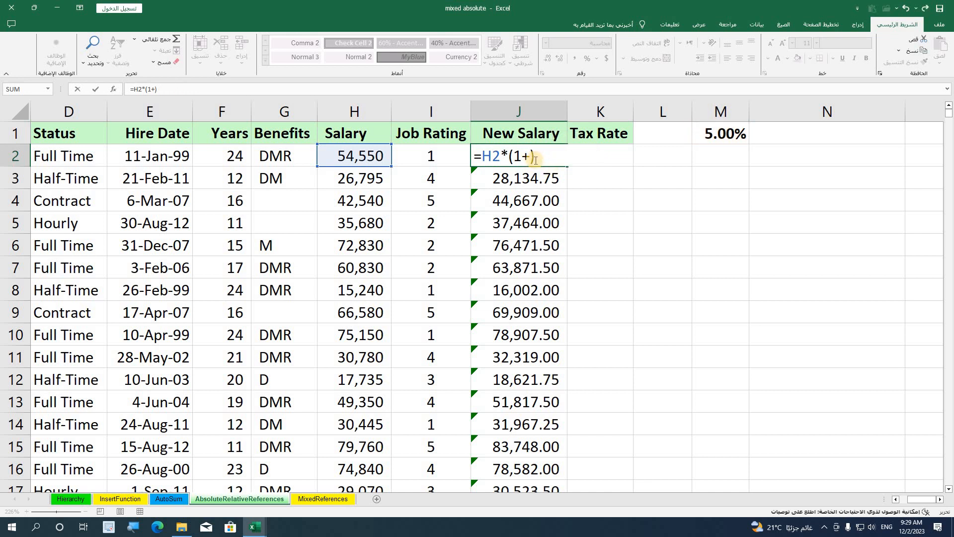
type("k")
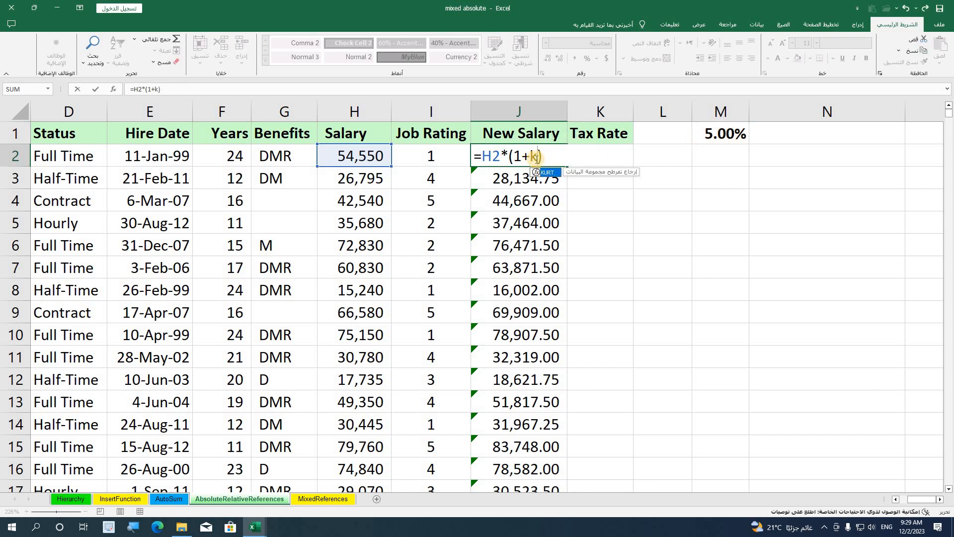
key("BackSpace")
key("alt+shift")
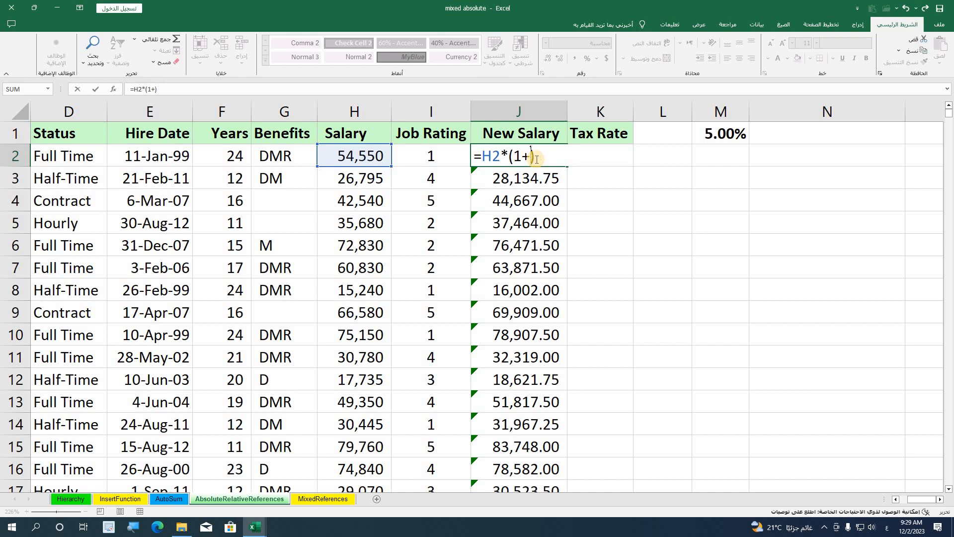
type("ن")
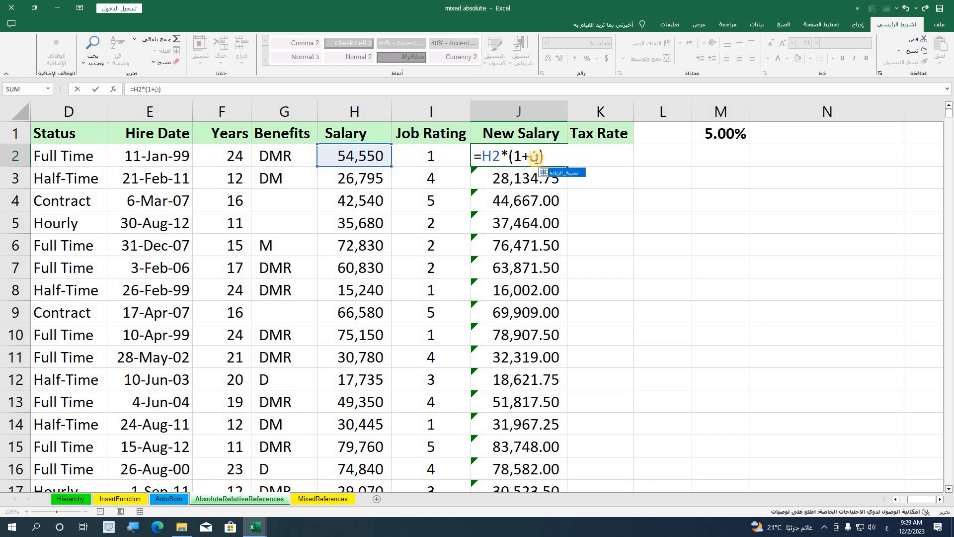
double_click(571, 172)
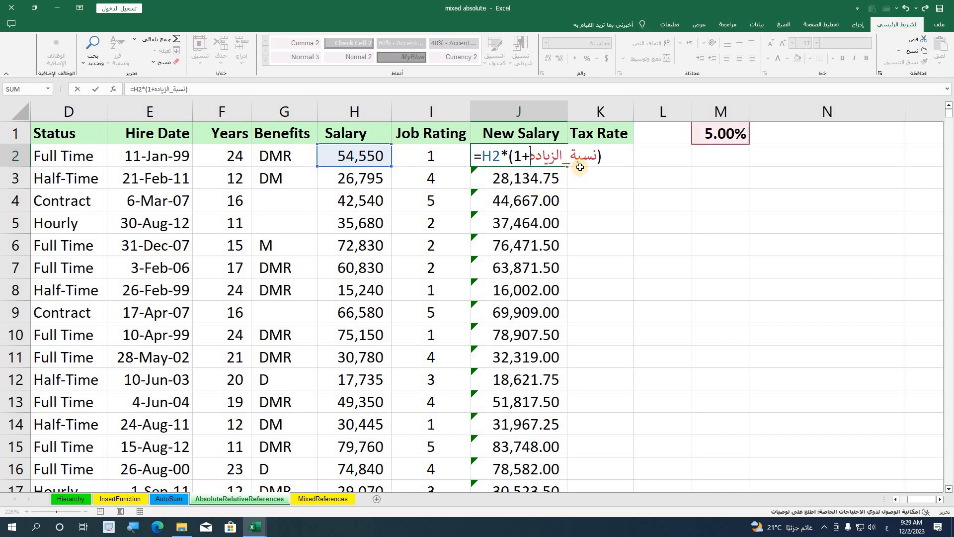
key("Return")
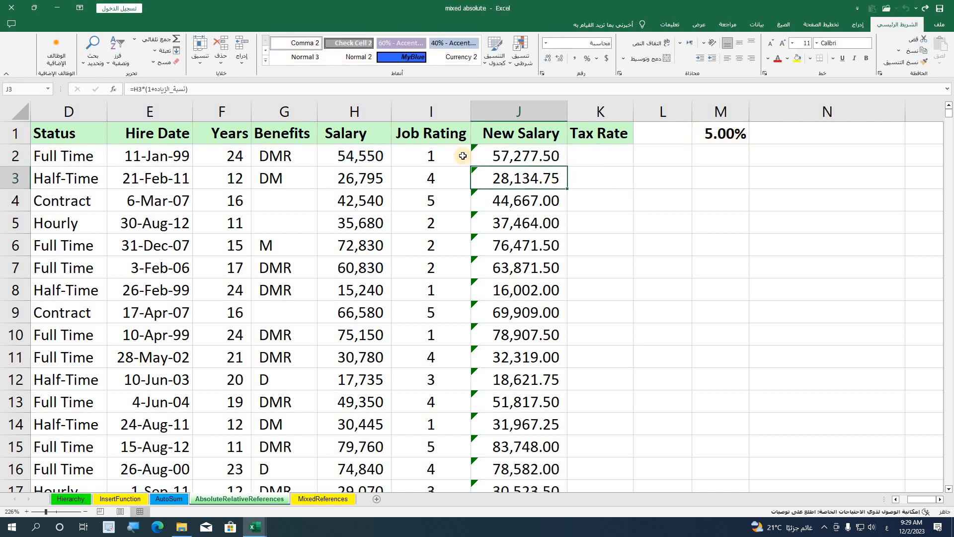
Jump from elsewhere on the sheet to the percentage cell by choosing its defined name نسبة_الزياده.
left_click(507, 156)
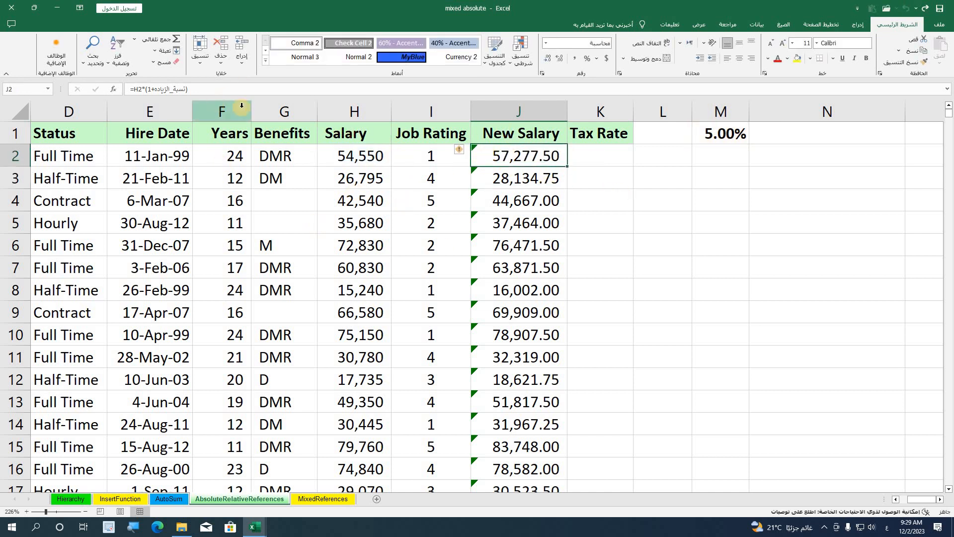
left_click(49, 91)
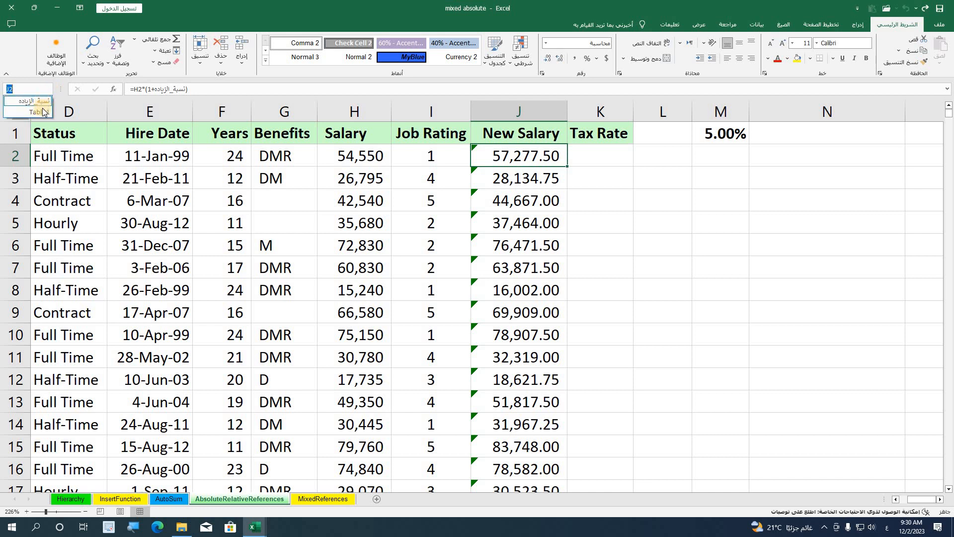
left_click(42, 103)
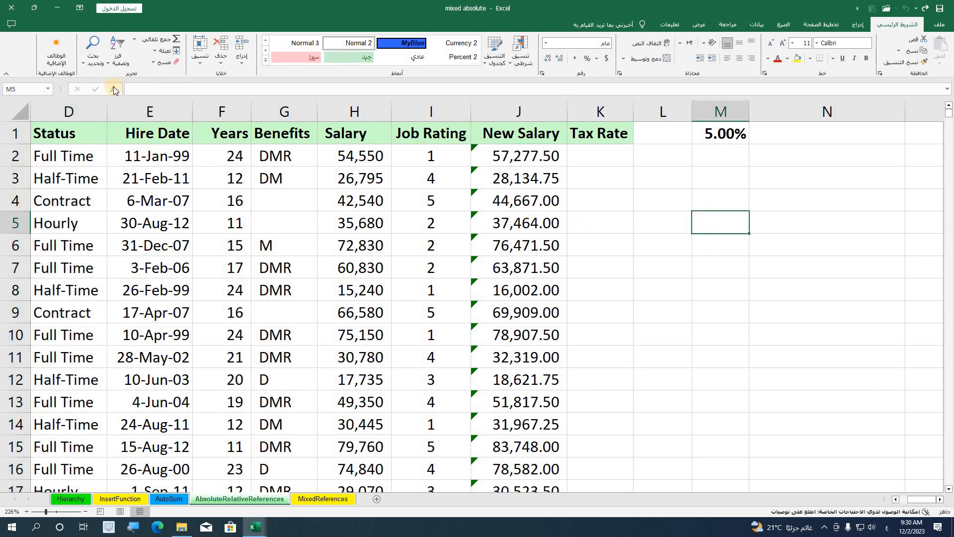
left_click(45, 90)
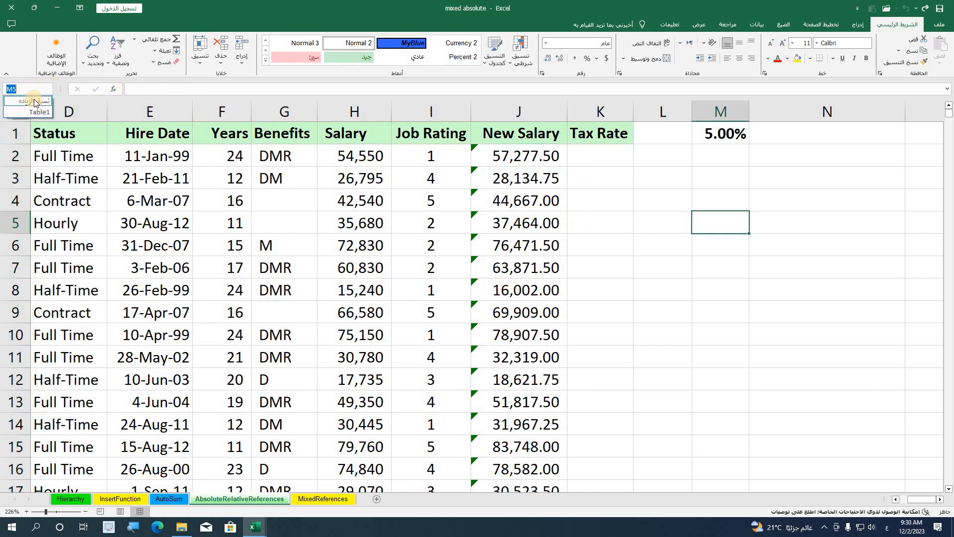
left_click(33, 99)
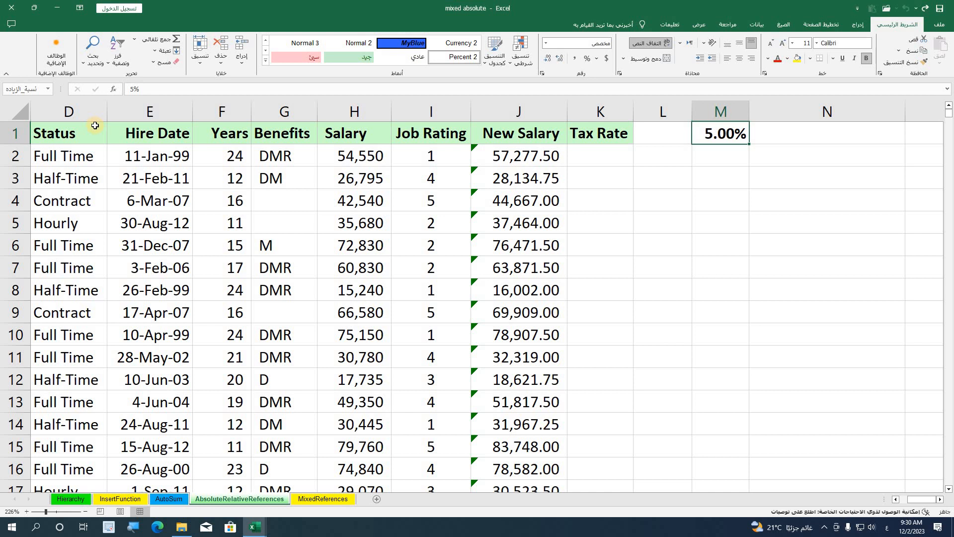
Insert a reference to نسبة_الزياده into cell M5 by picking the name from the Paste Name list.
left_click(624, 206)
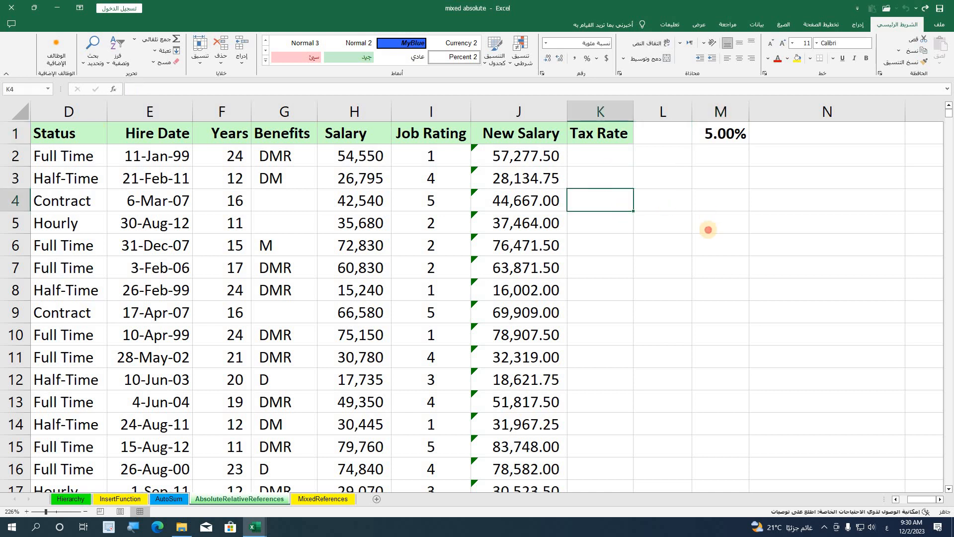
double_click(704, 228)
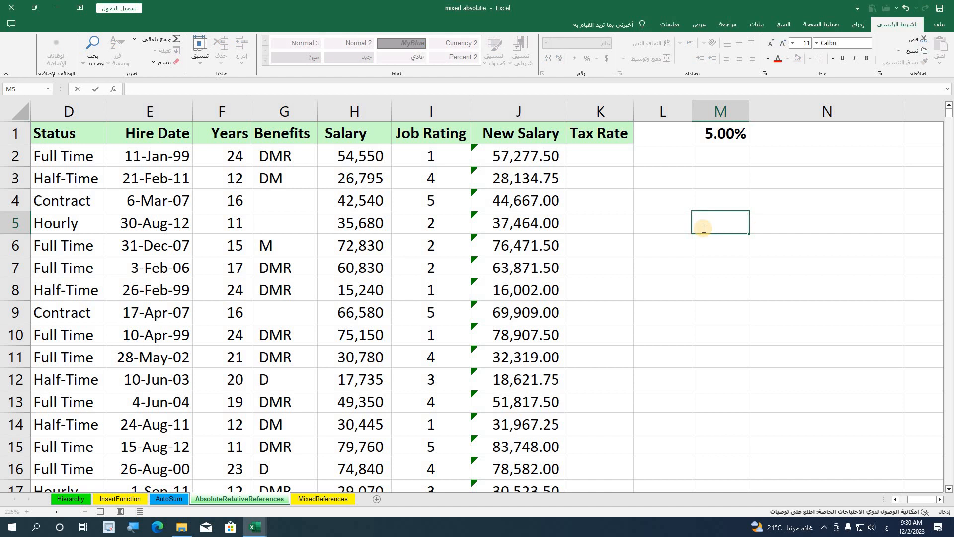
key("F3")
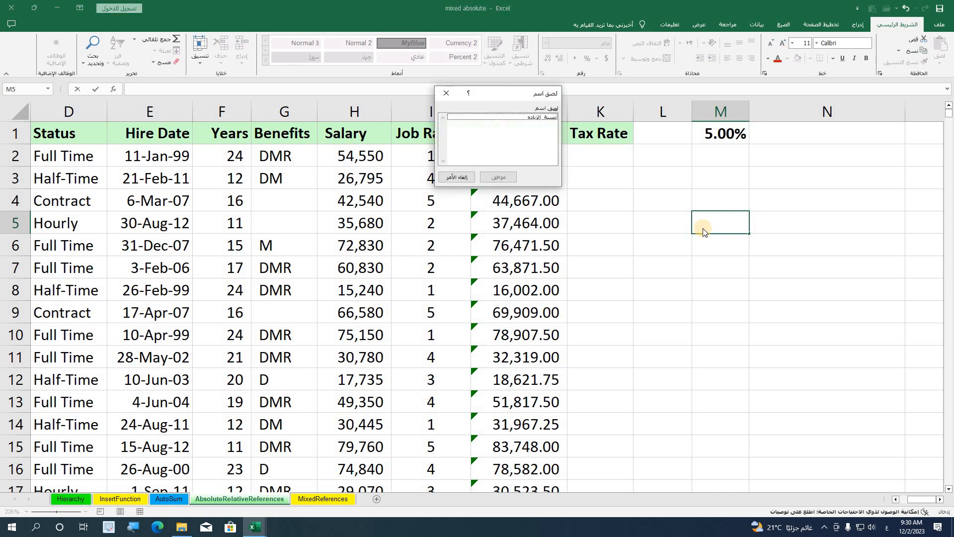
left_click_drag(516, 98, 518, 155)
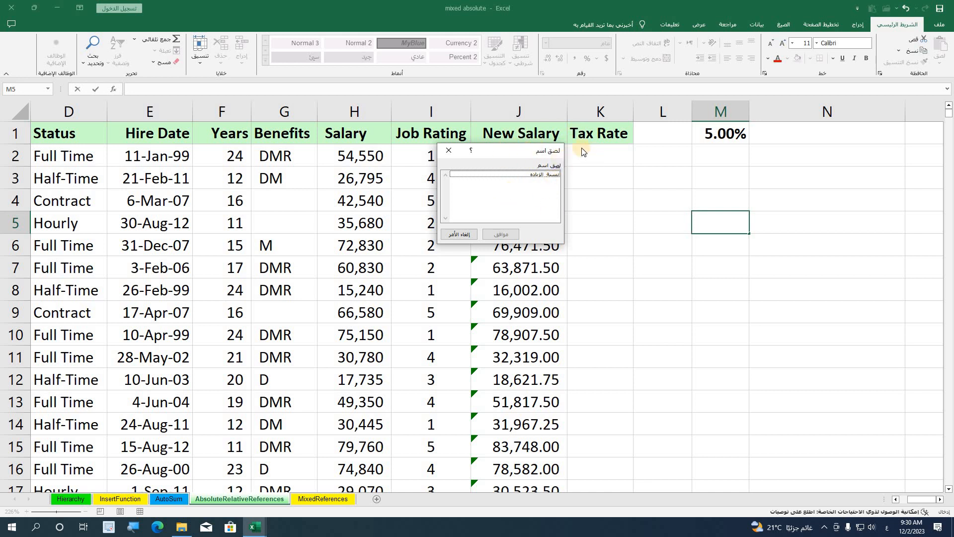
left_click(533, 173)
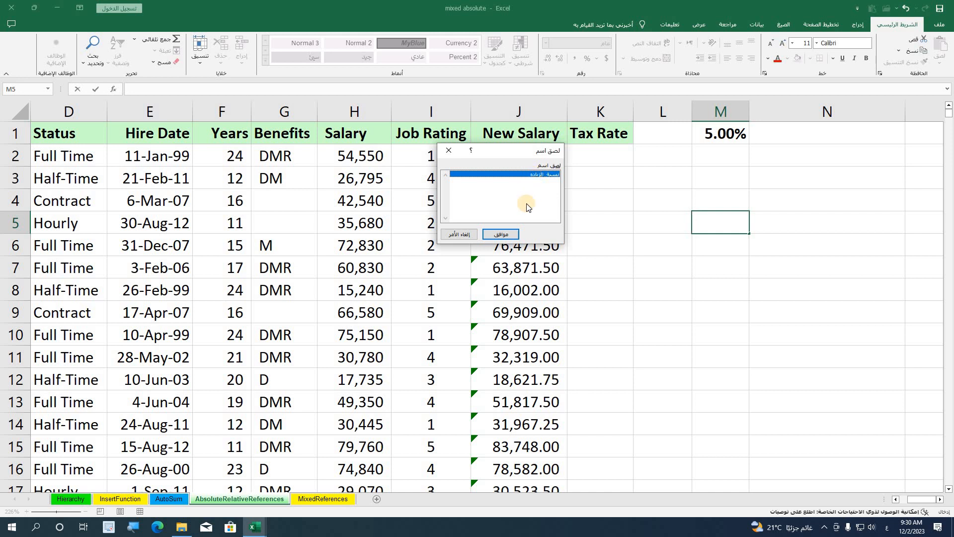
left_click(505, 235)
key("Return")
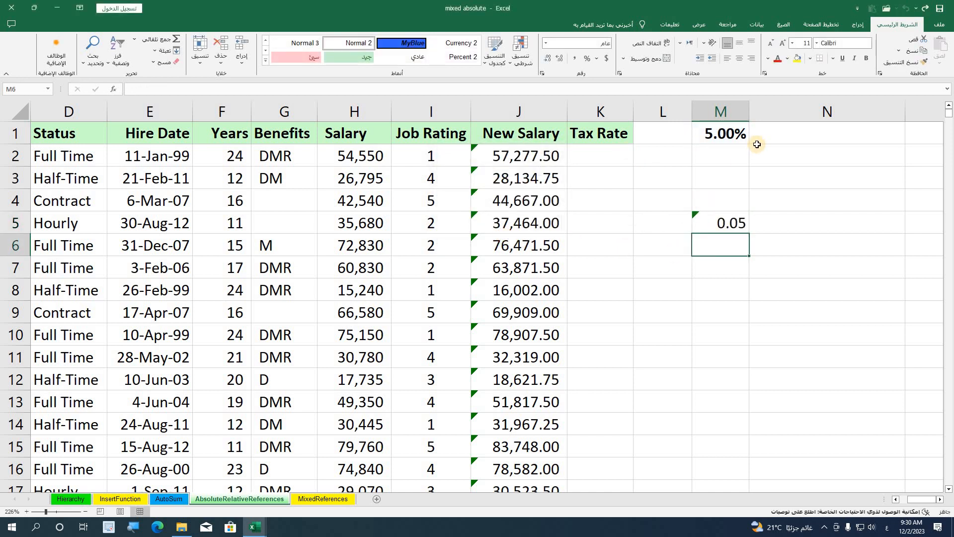
Examine how the J2 formula refers to the percentage and which name is assigned to cell M1.
double_click(516, 157)
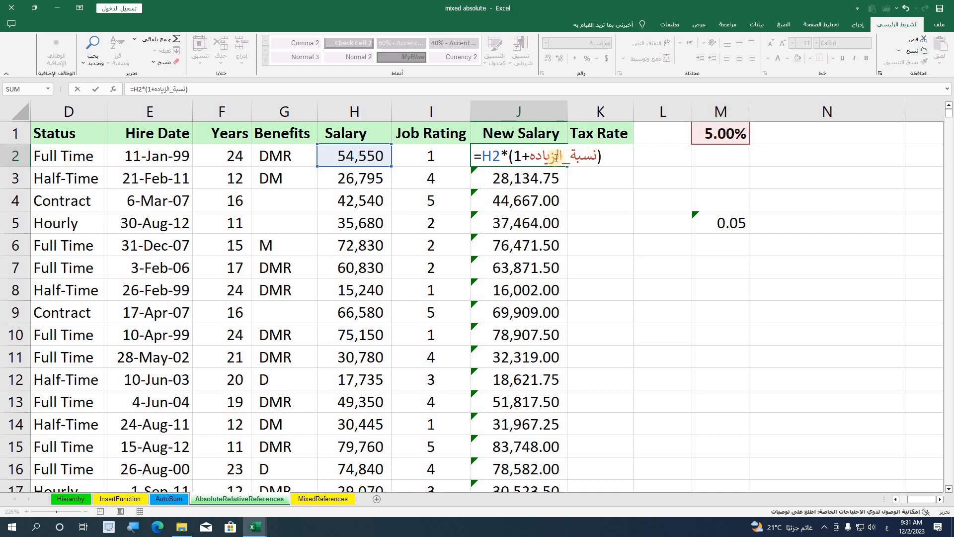
key("Return")
left_click(719, 132)
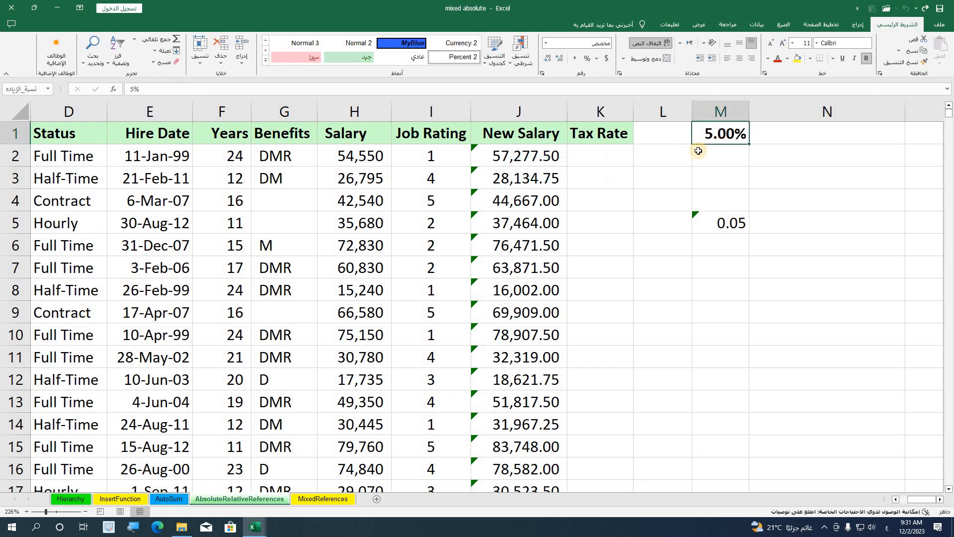
left_click(18, 91)
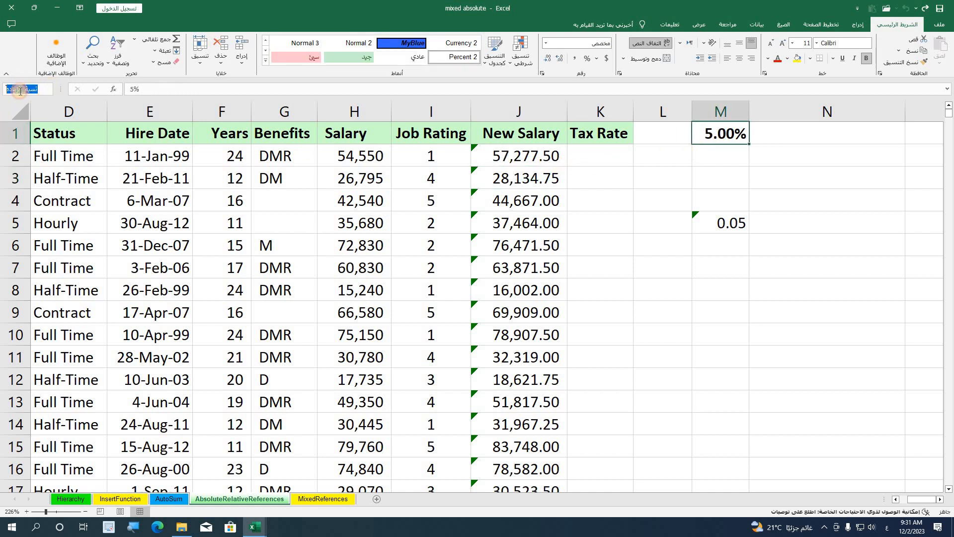
left_click(651, 226)
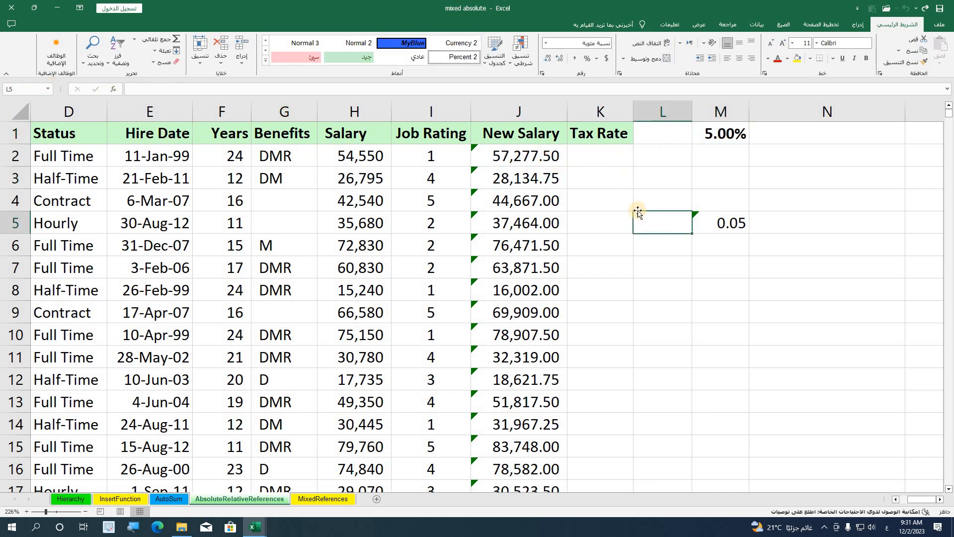
Inspect the definition of نسبة_الزياده in the Name Manager, checking its name and the cell it refers to.
left_click(785, 26)
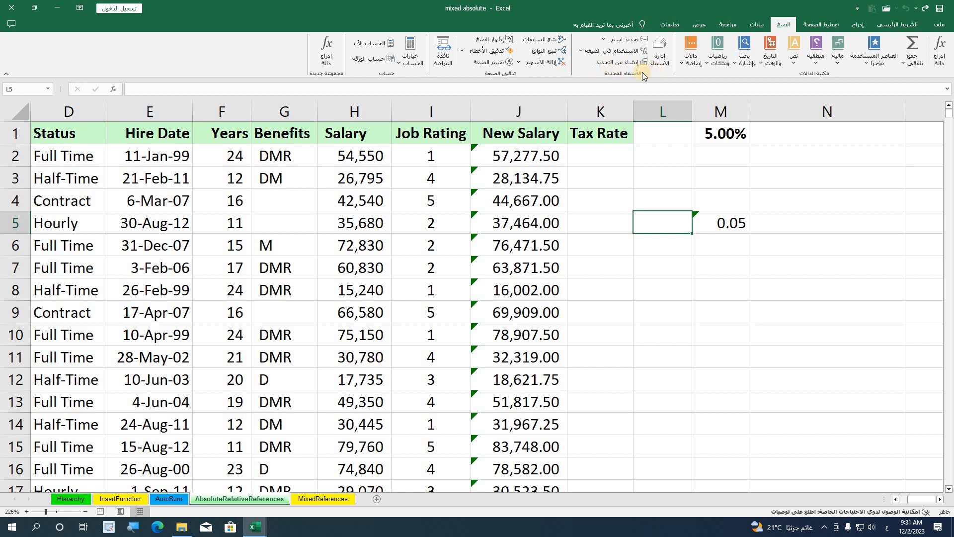
left_click(661, 62)
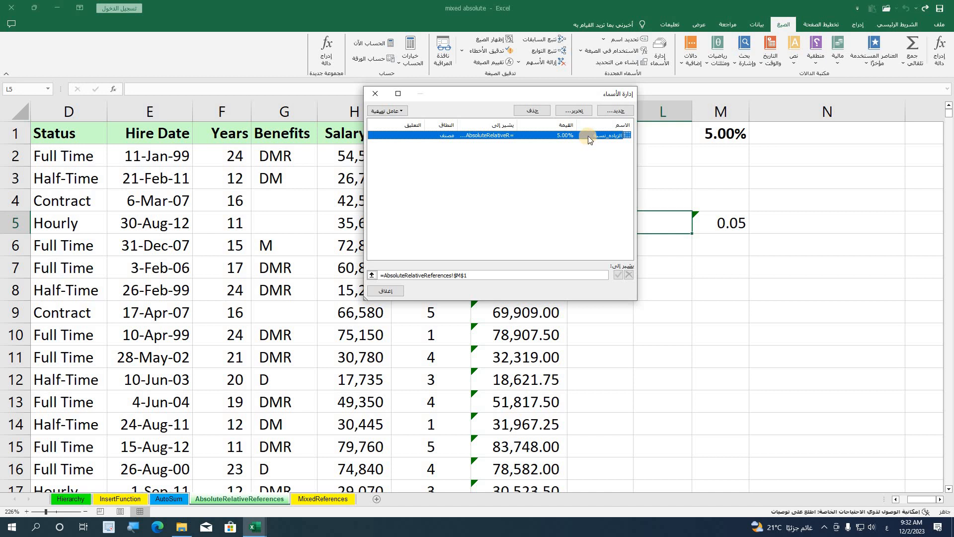
left_click(574, 110)
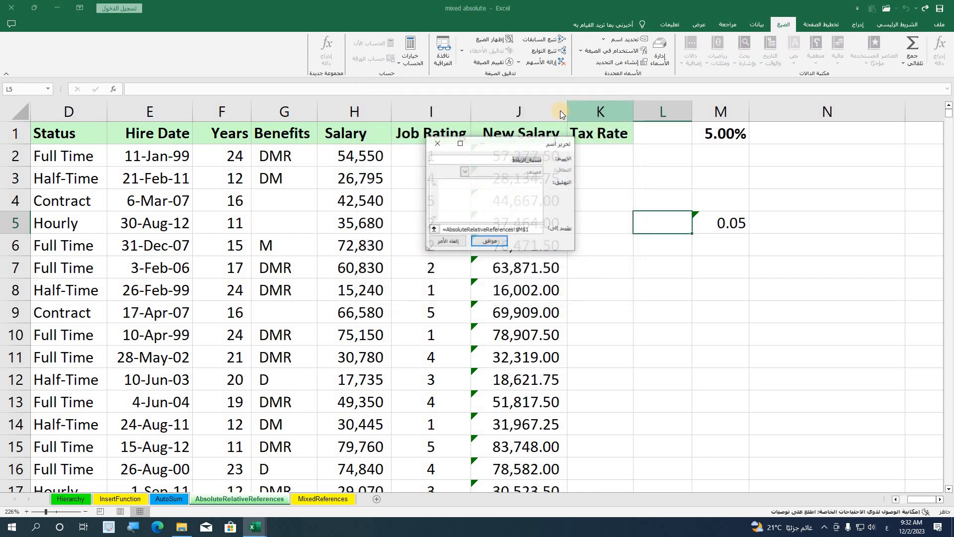
left_click(503, 159)
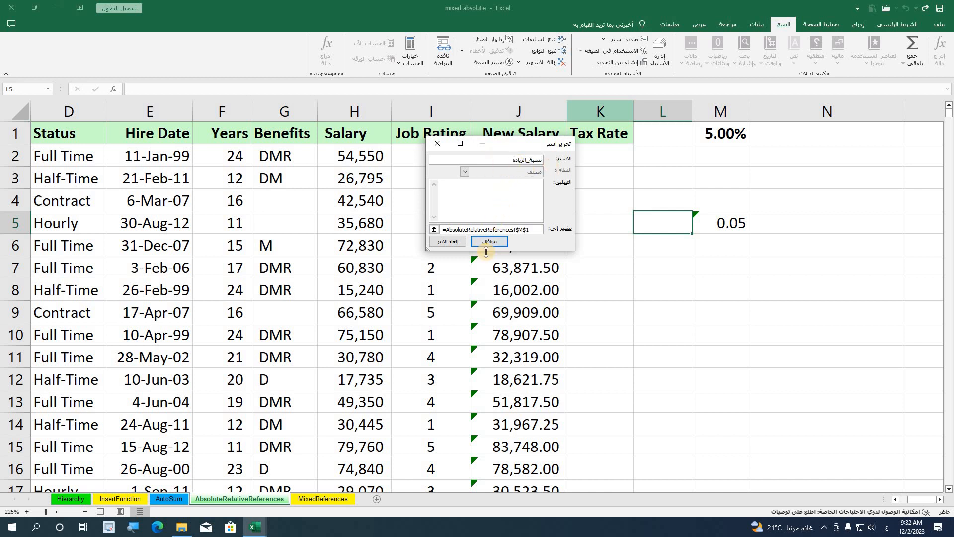
left_click(433, 230)
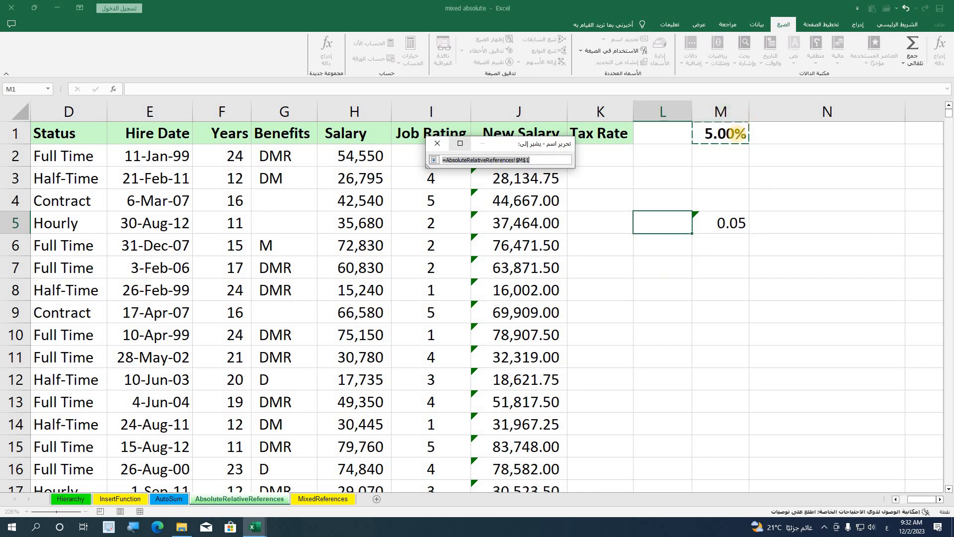
left_click(434, 160)
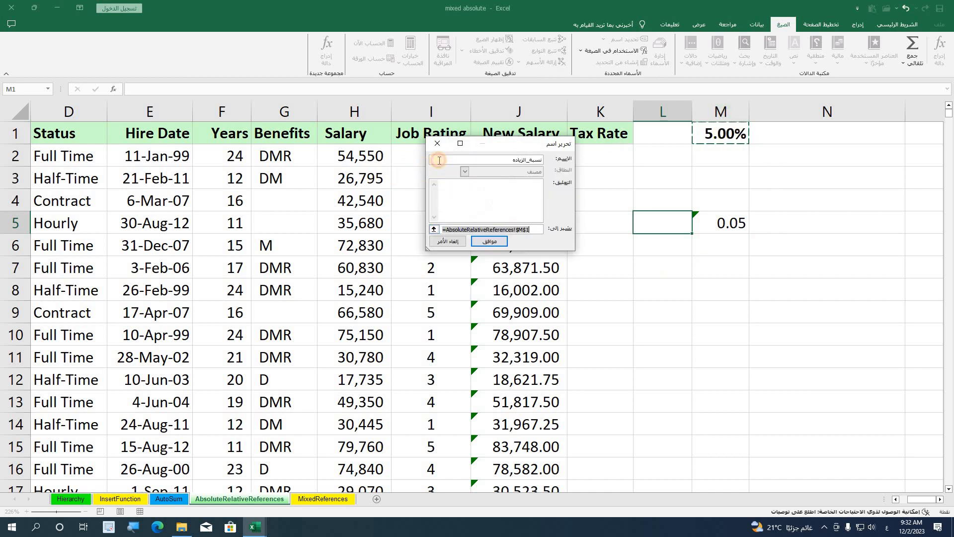
left_click(507, 239)
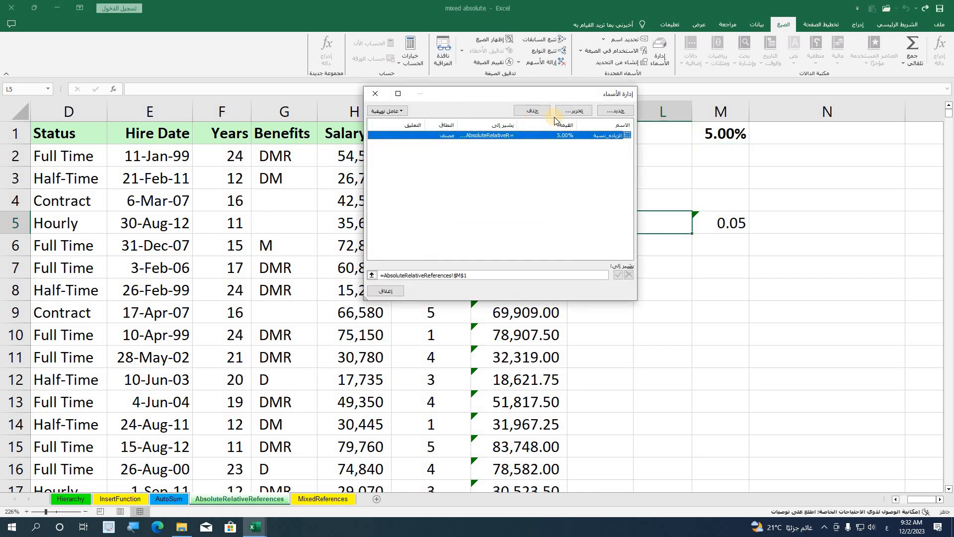
Define a new workbook-level name جديد that refers to the range N2:N8 on the AbsoluteRelativeReferences sheet.
left_click(606, 111)
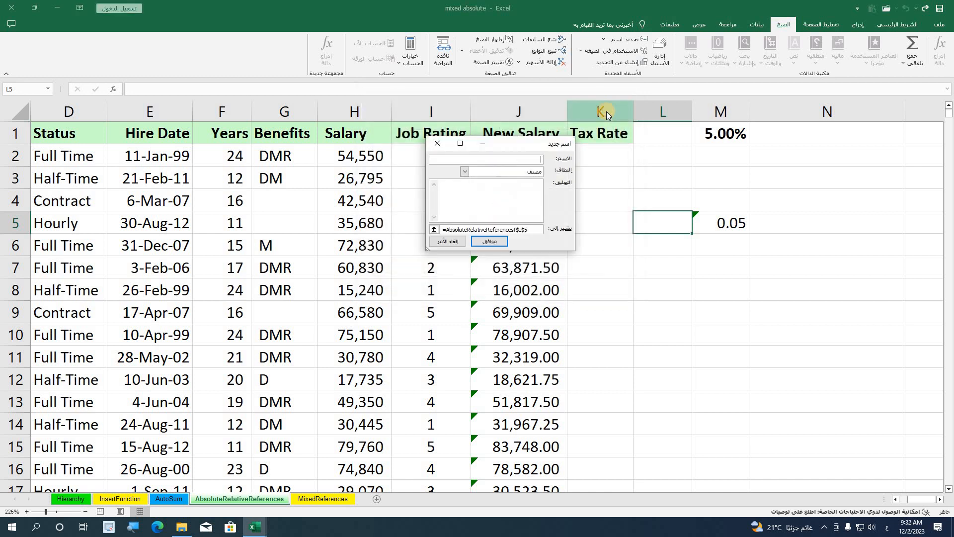
left_click(433, 231)
left_click(822, 166)
left_click_drag(824, 181, 826, 290)
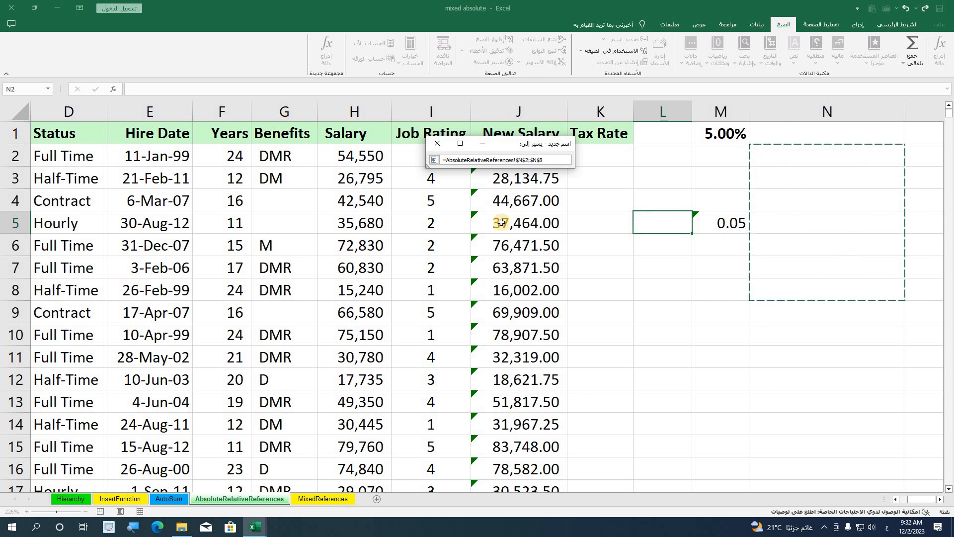
left_click(434, 159)
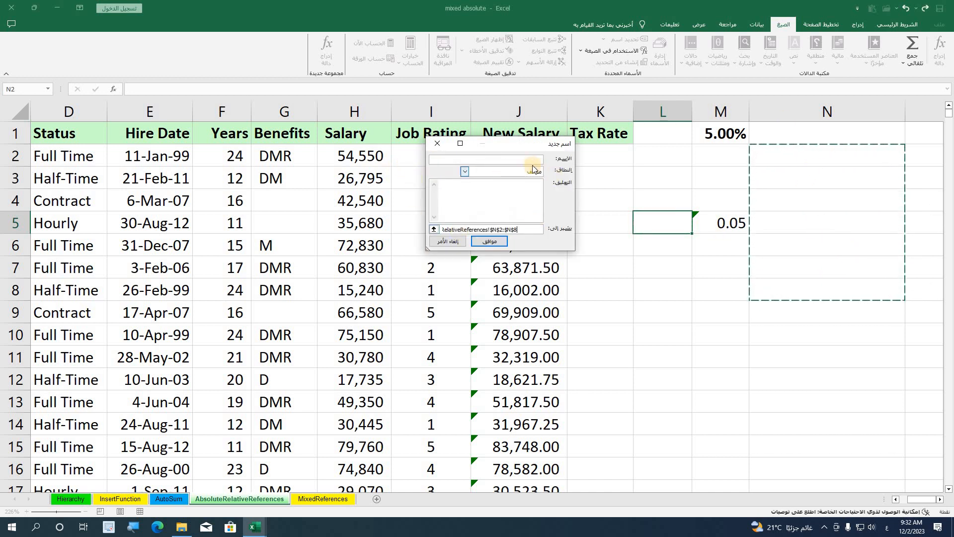
left_click(532, 160)
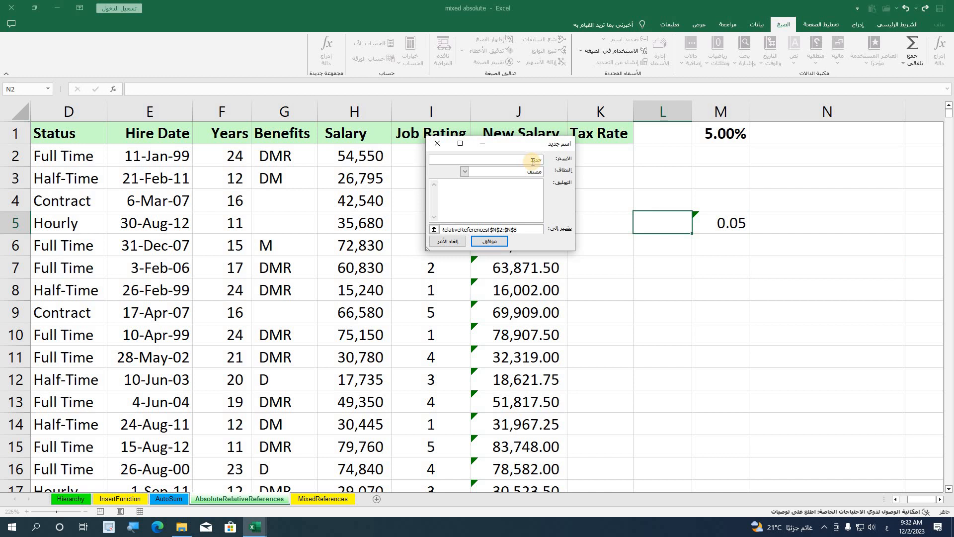
left_click(499, 242)
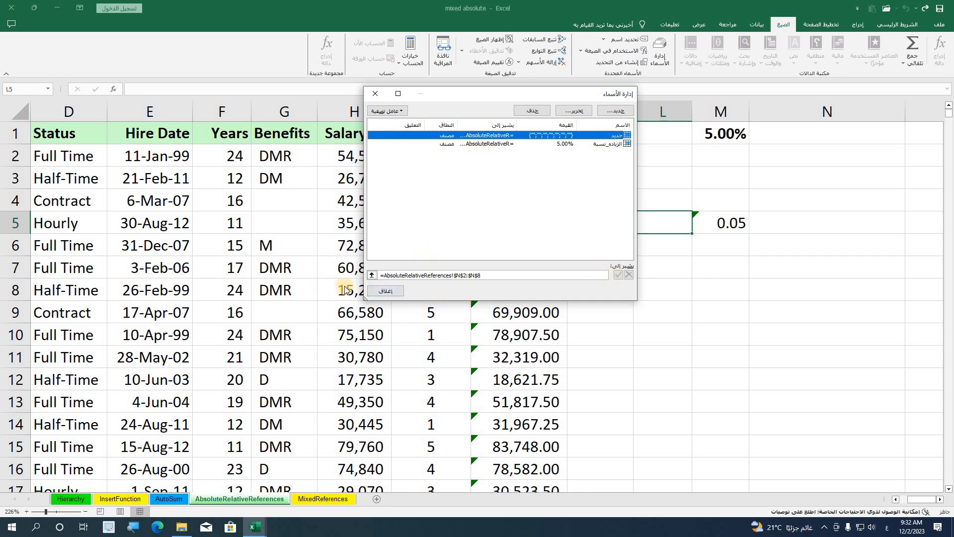
Close the Name Manager and jump to the range named جديد from the list of defined names.
left_click(386, 291)
left_click(522, 311)
left_click(710, 311)
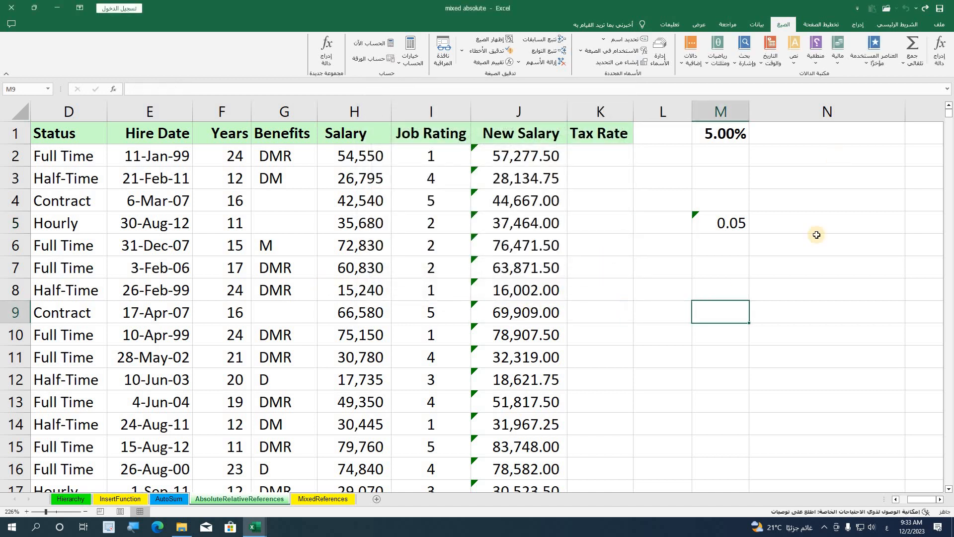
left_click(47, 89)
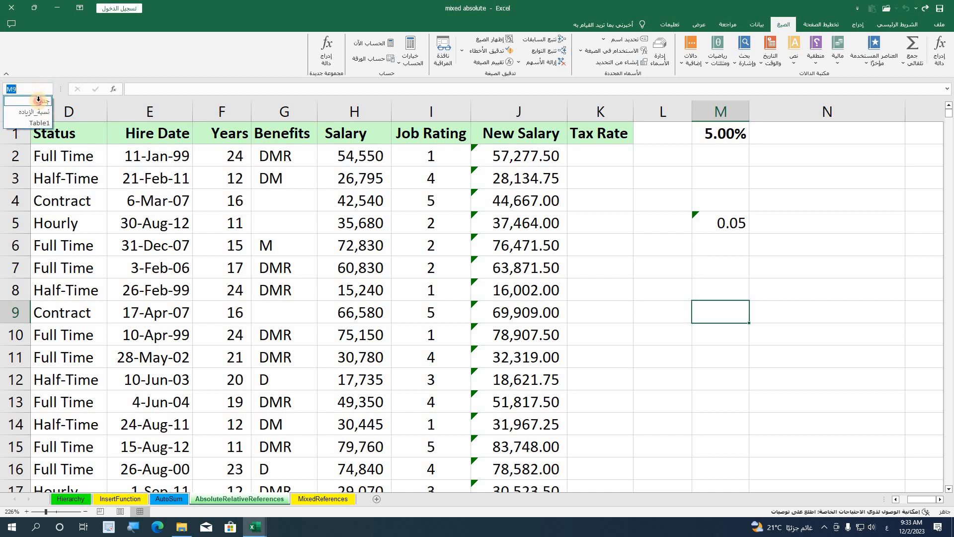
left_click(38, 99)
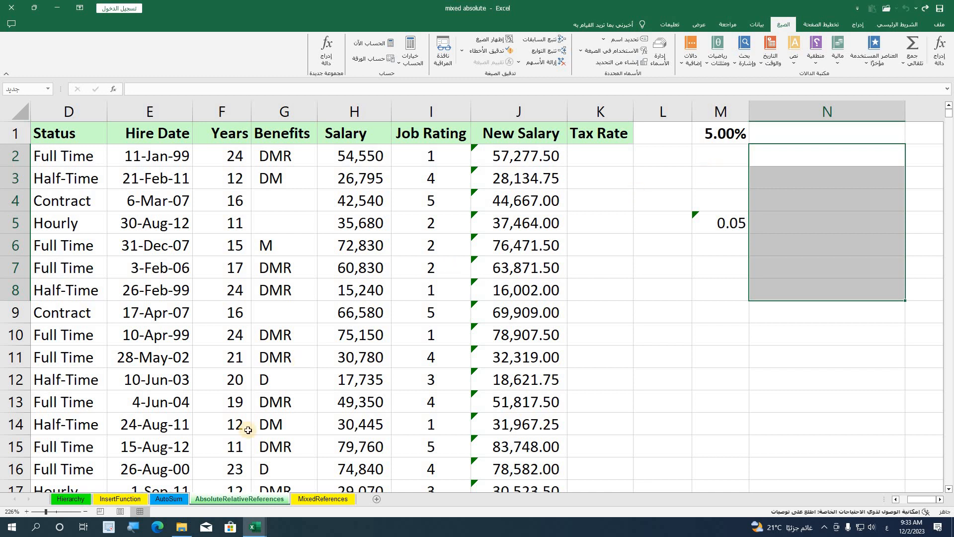
Switch to the علامات الطلاب- المعادلات workbook, on its nested IF sheet.
left_click(253, 528)
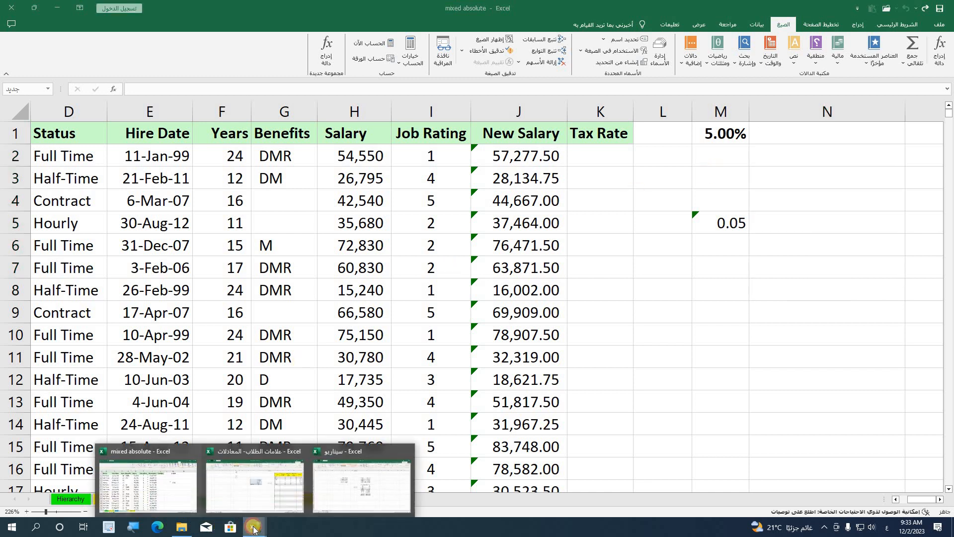
left_click(254, 484)
left_click(740, 241)
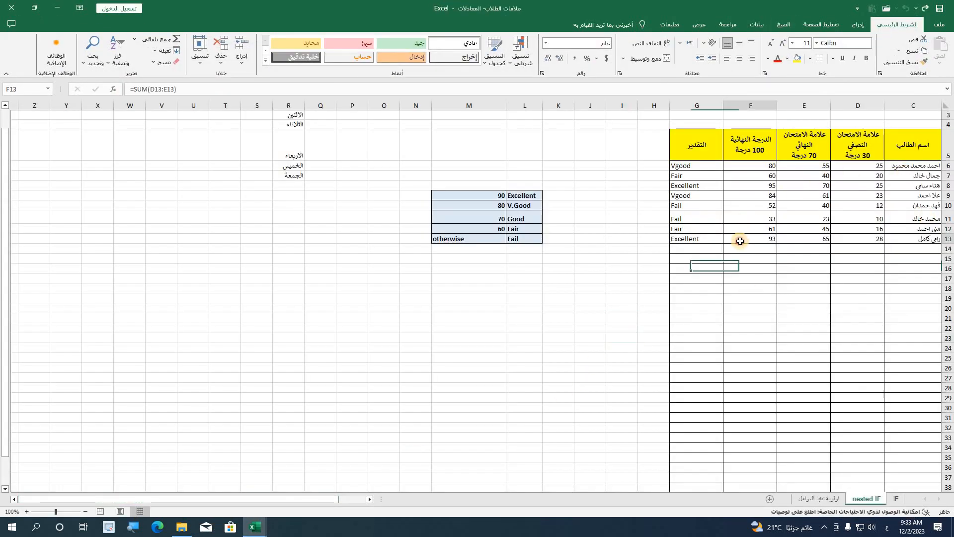
left_click(467, 298)
Calculate the average of the final grades F6:F13 in cell M5 with the AVERAGE function.
left_click(453, 137)
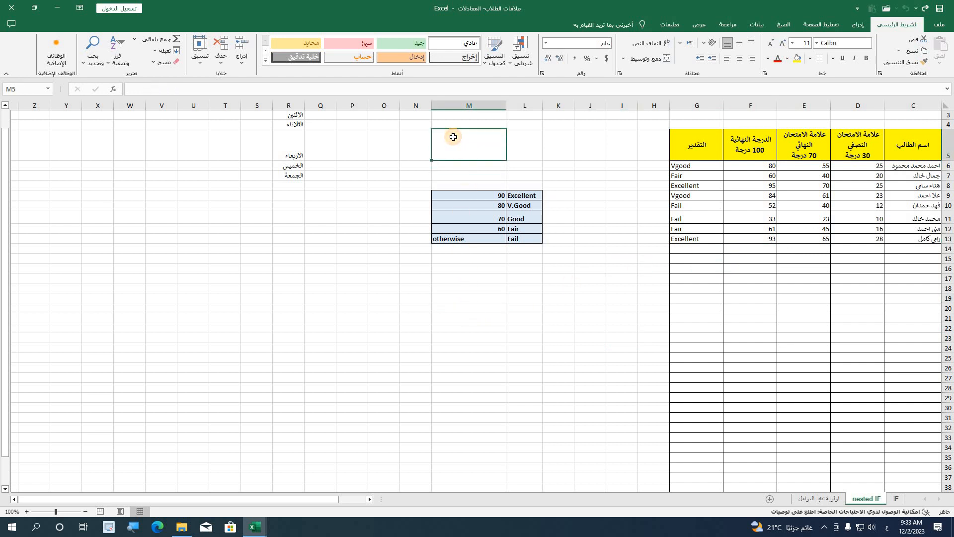
type("=")
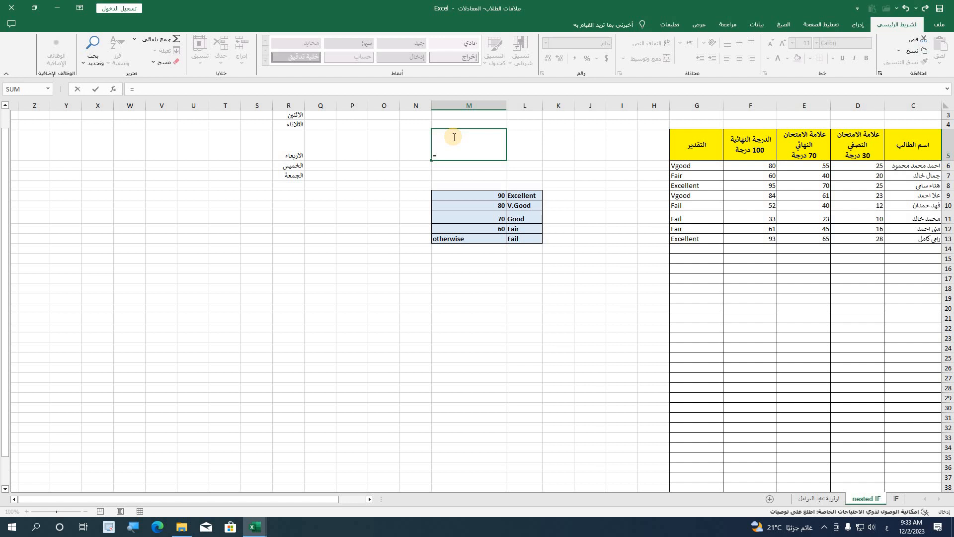
key("BackSpace")
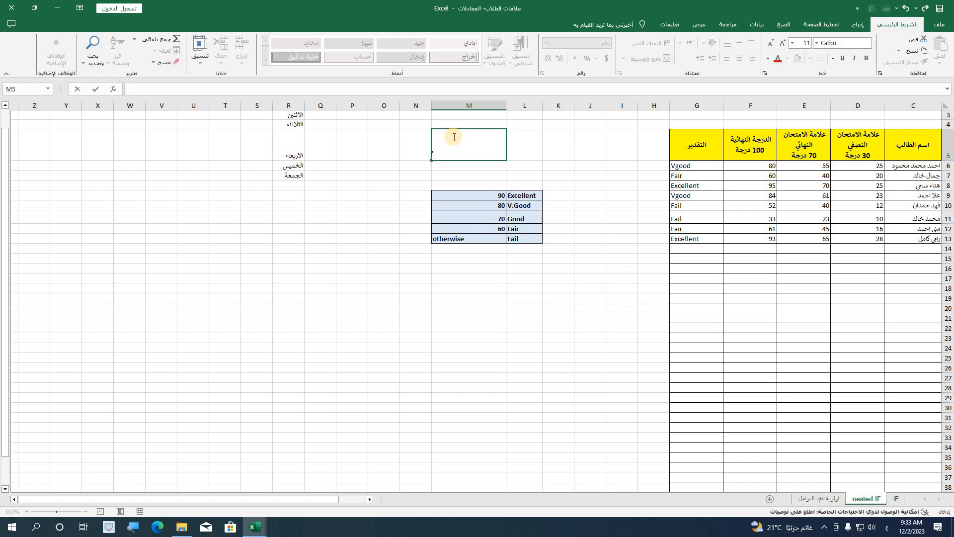
left_click(469, 144)
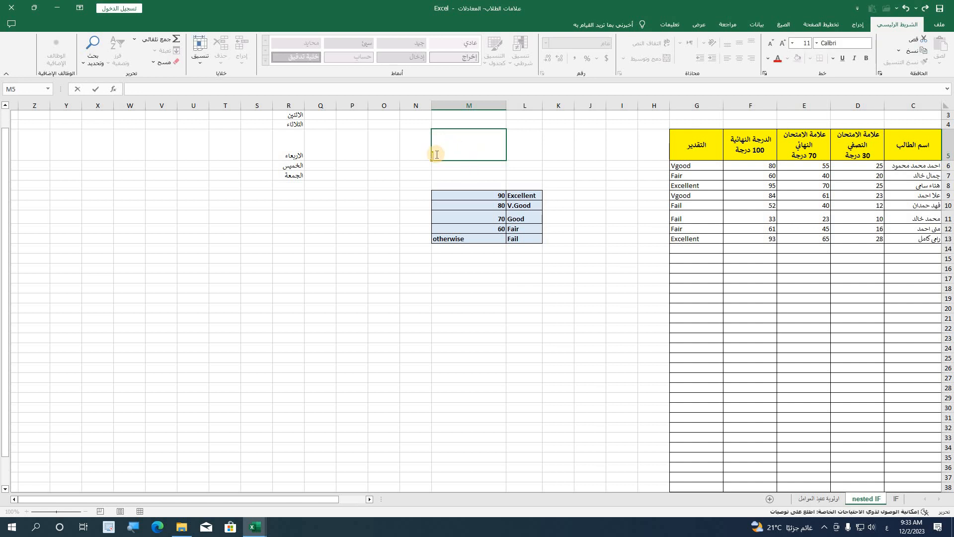
type("=")
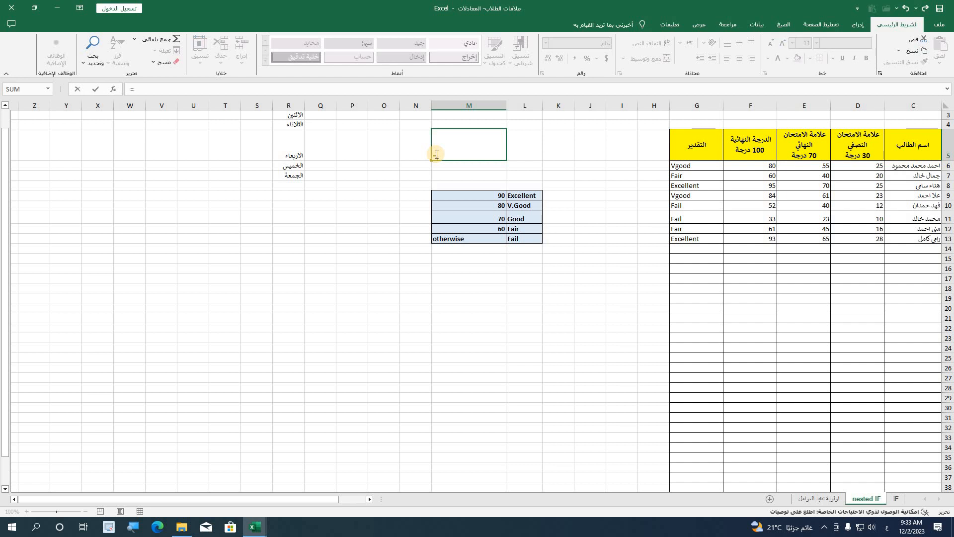
type("a")
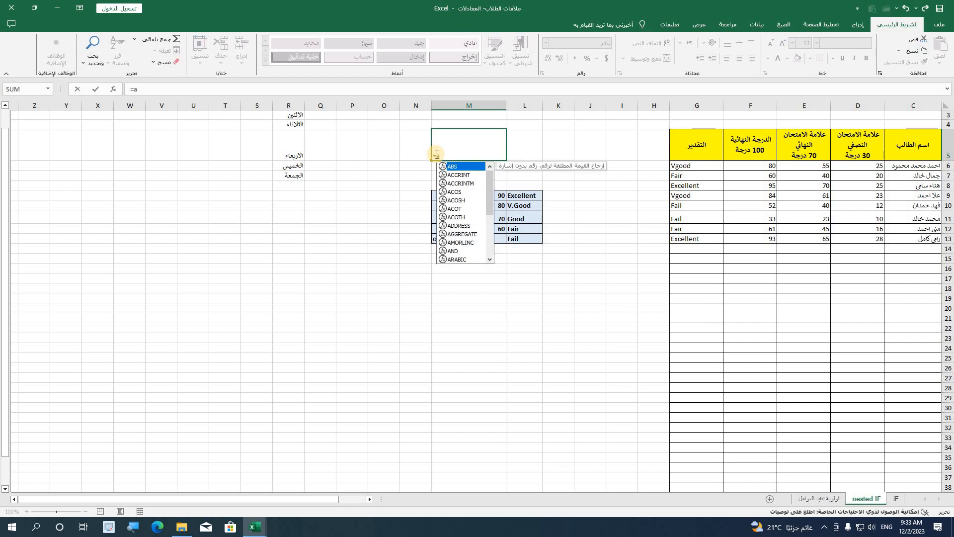
type("v")
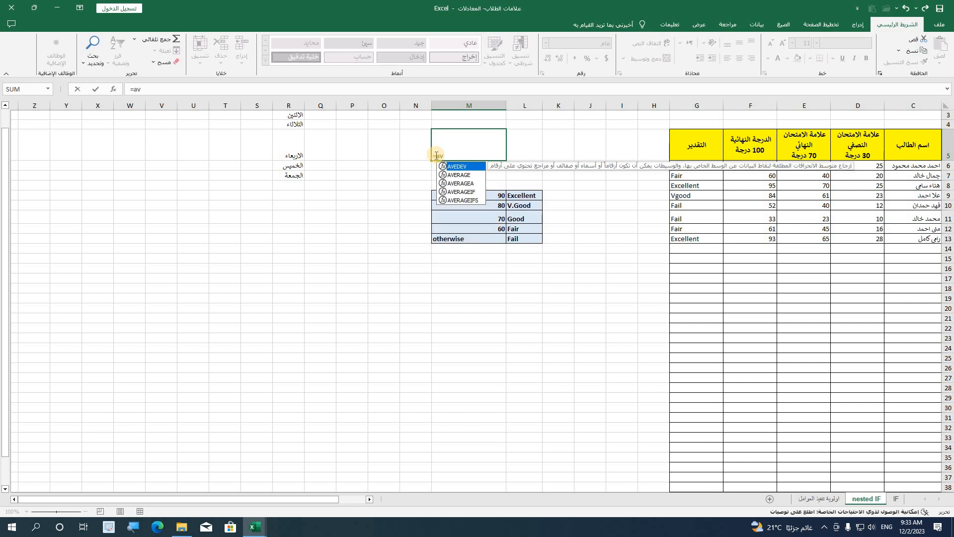
double_click(458, 175)
left_click_drag(774, 168, 766, 236)
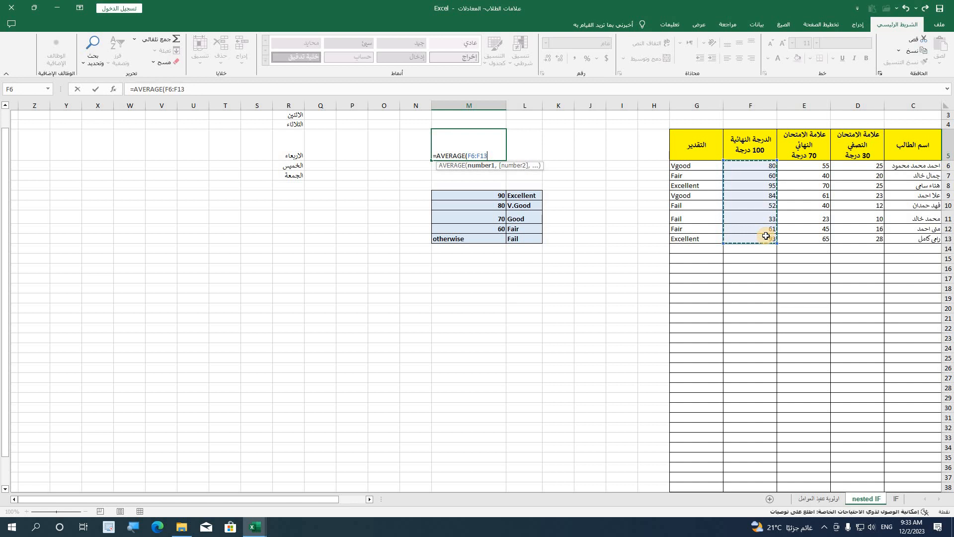
key("Return")
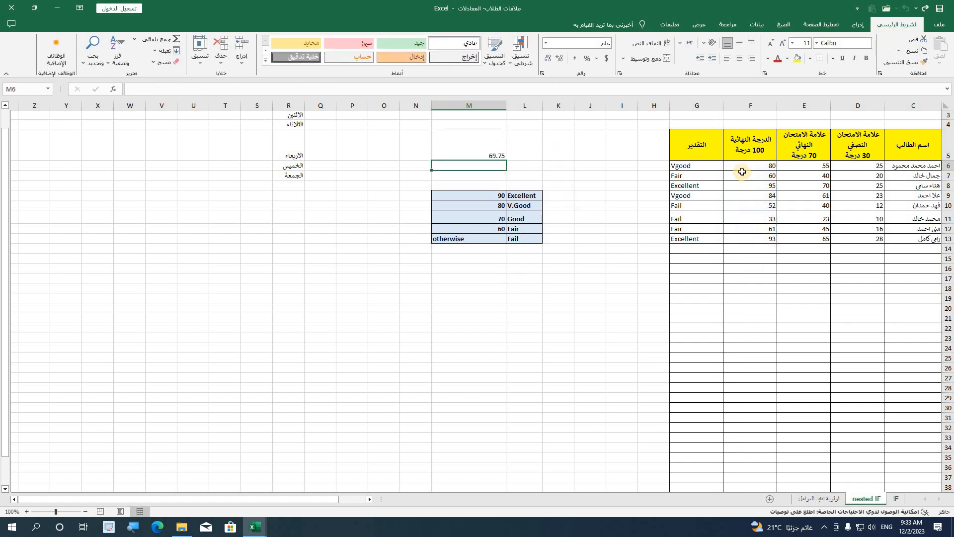
Assign the name درجات_الطلاب to the final grades range F6:F13.
left_click_drag(744, 170, 755, 238)
left_click(746, 228)
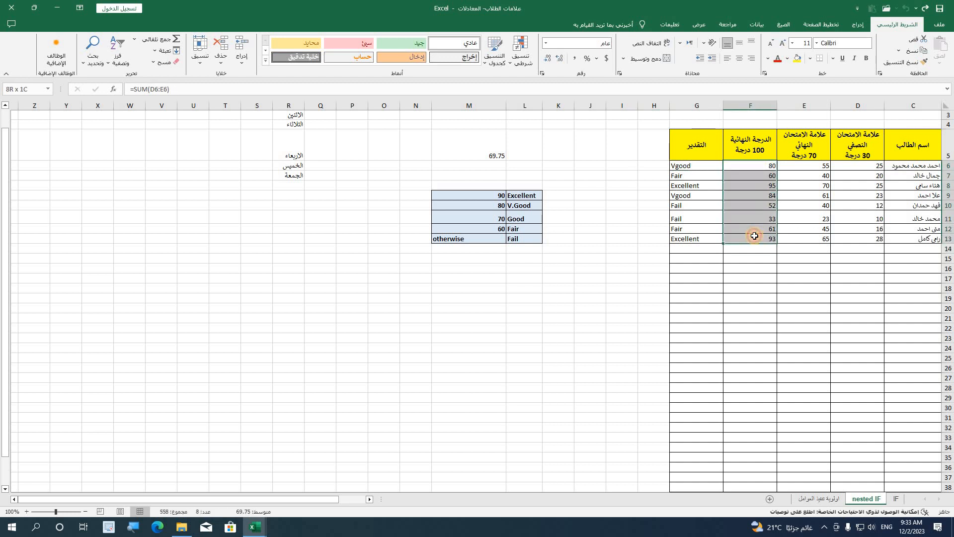
left_click(23, 89)
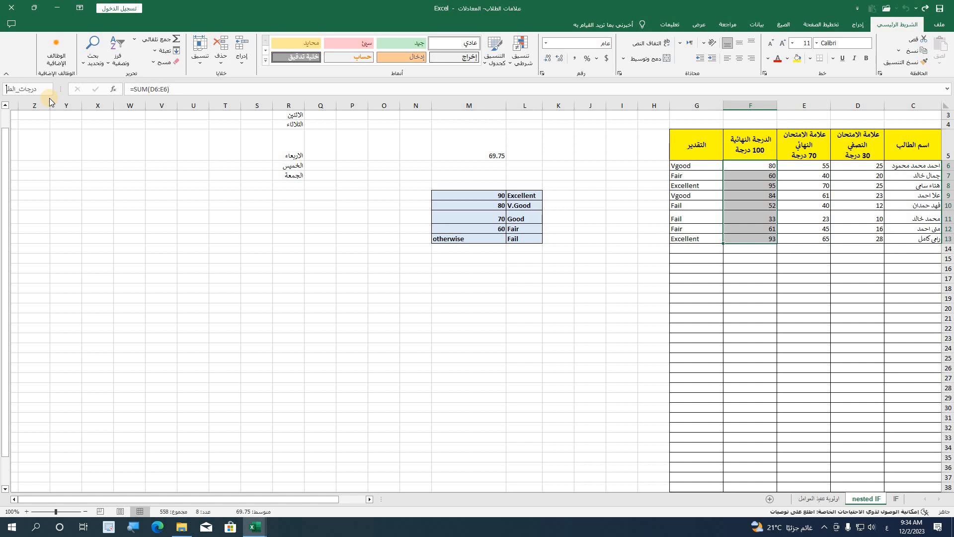
type("درجات_الطلاب")
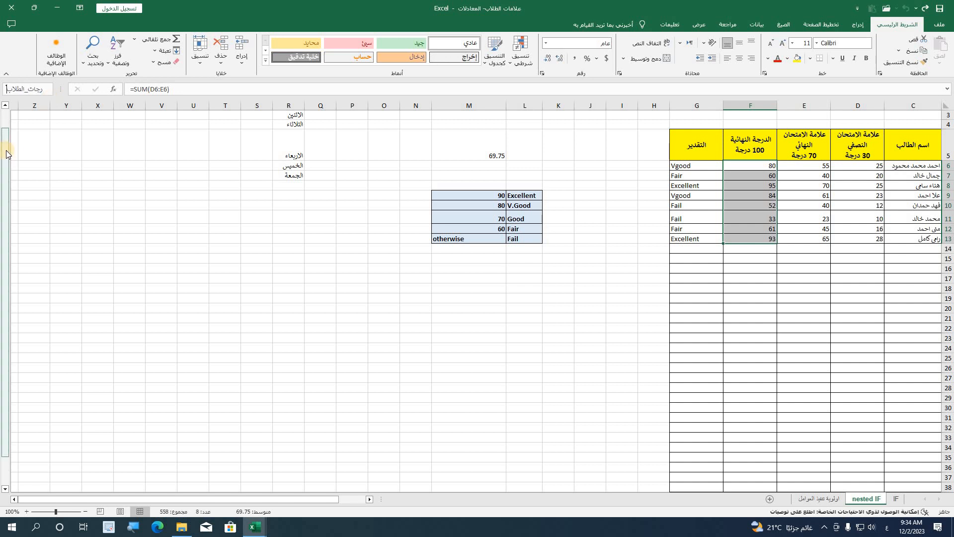
key("Return")
left_click(673, 287)
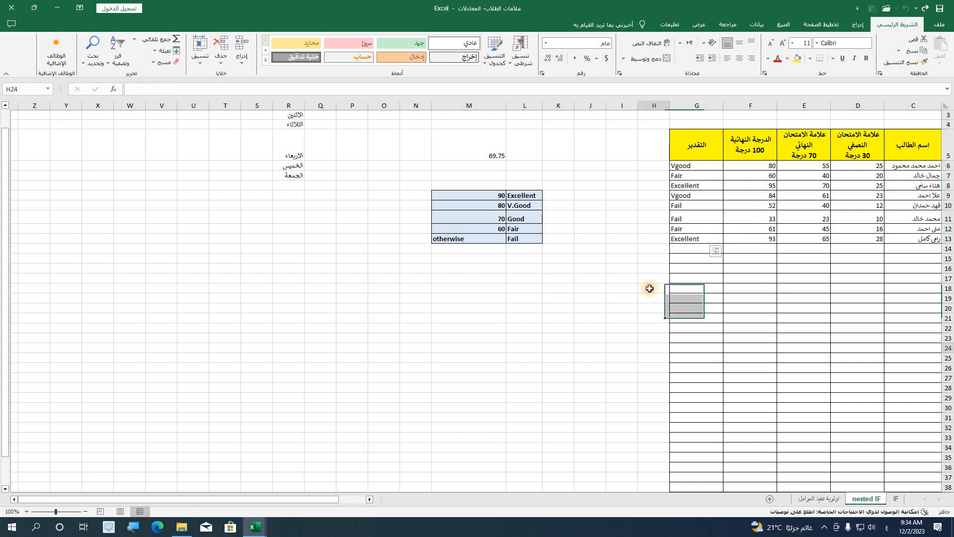
Replace the formula in M5 with an AVERAGE function that takes the named range درجات_الطلاب as its argument.
left_click(480, 152)
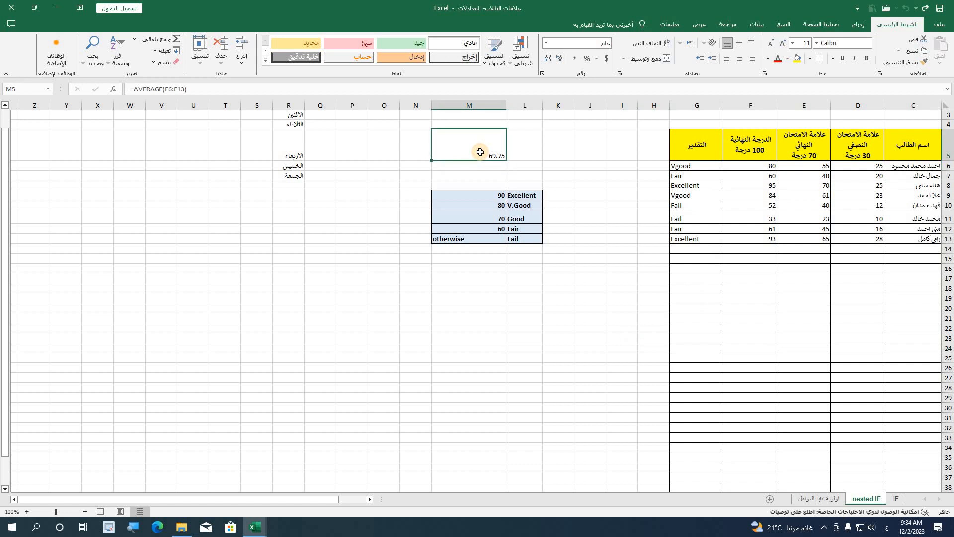
type("=")
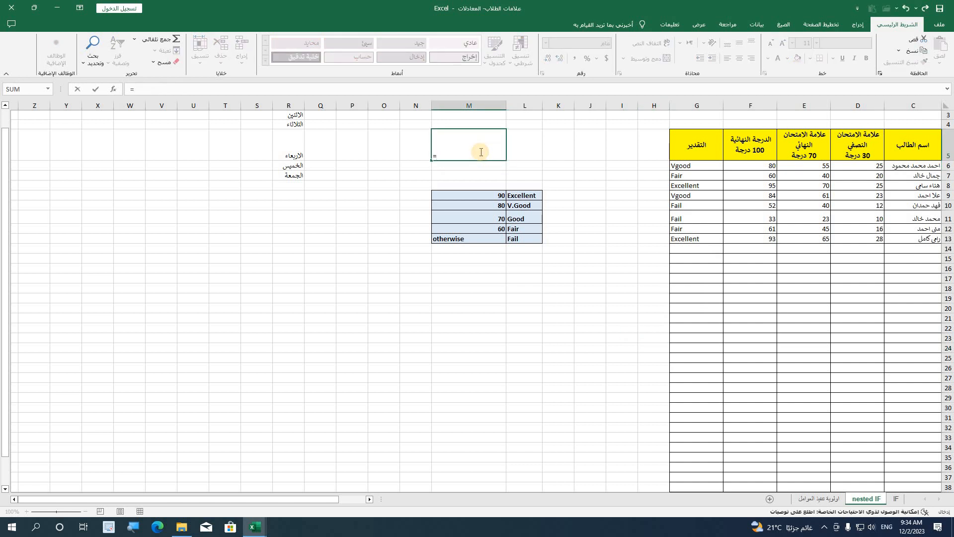
type("av")
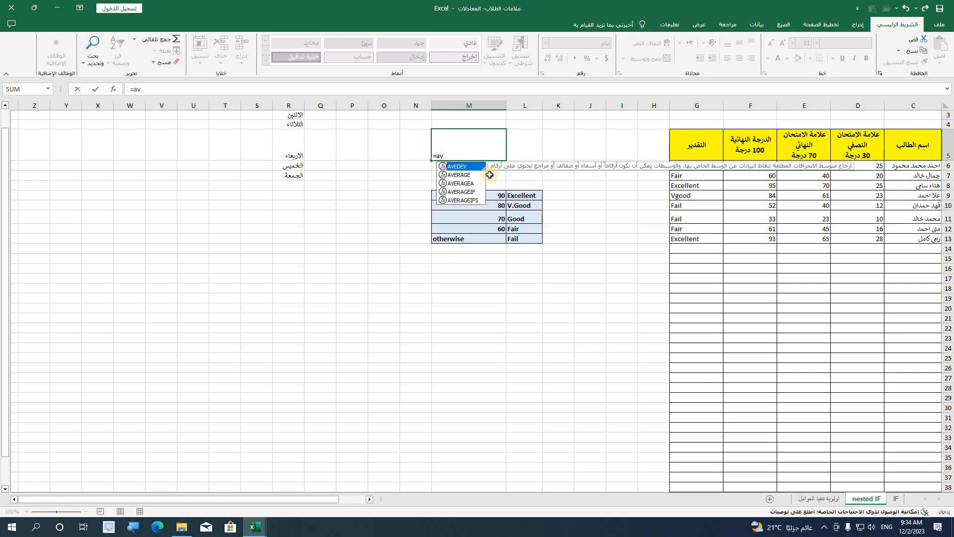
double_click(471, 175)
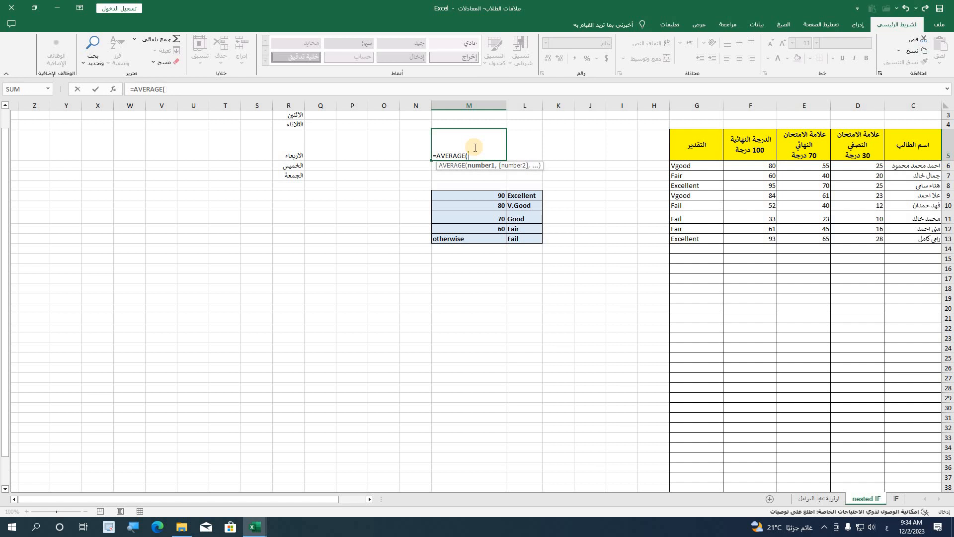
type("د")
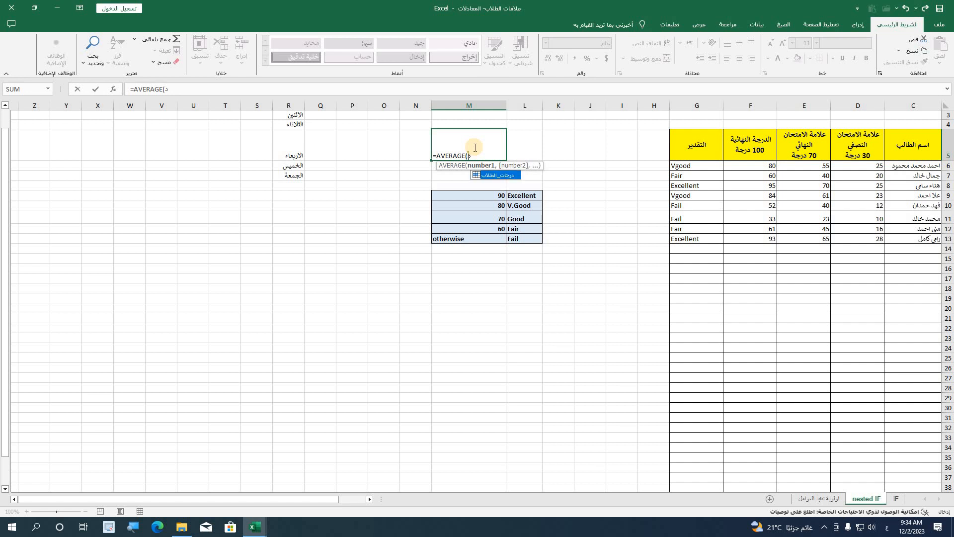
double_click(487, 175)
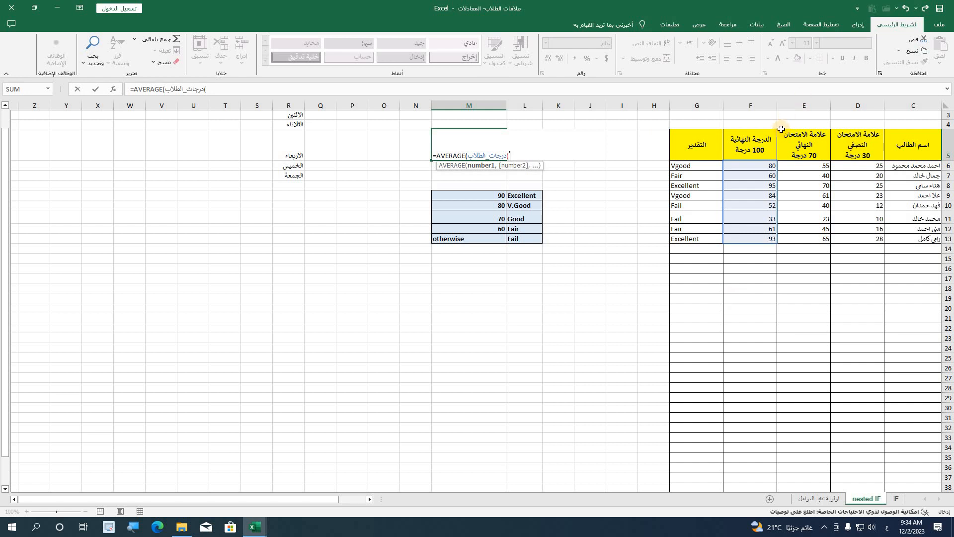
key("Return")
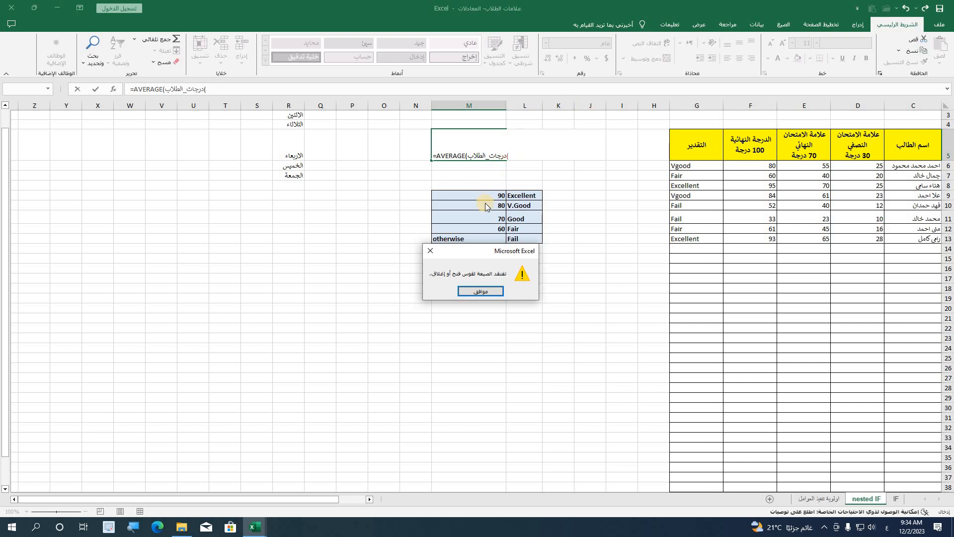
Correct the last parenthesis in M5 so the formula reads =AVERAGE(درجات_الطلاب).
left_click(480, 291)
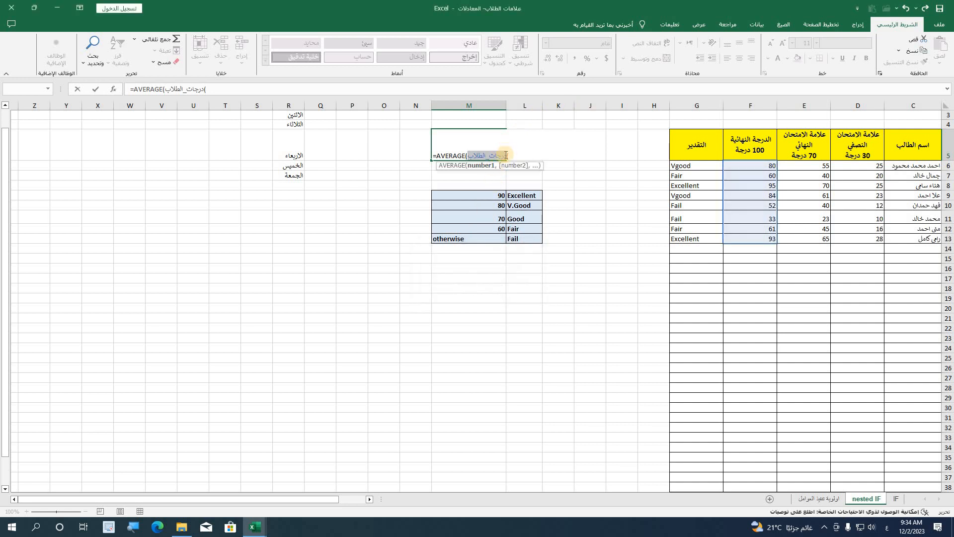
left_click(506, 155)
double_click(510, 155)
left_click(510, 155)
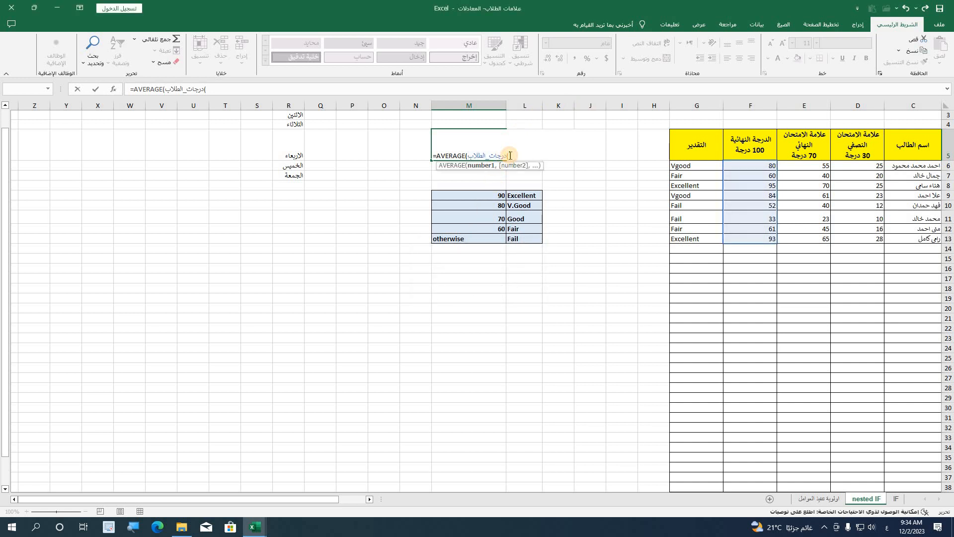
key("BackSpace")
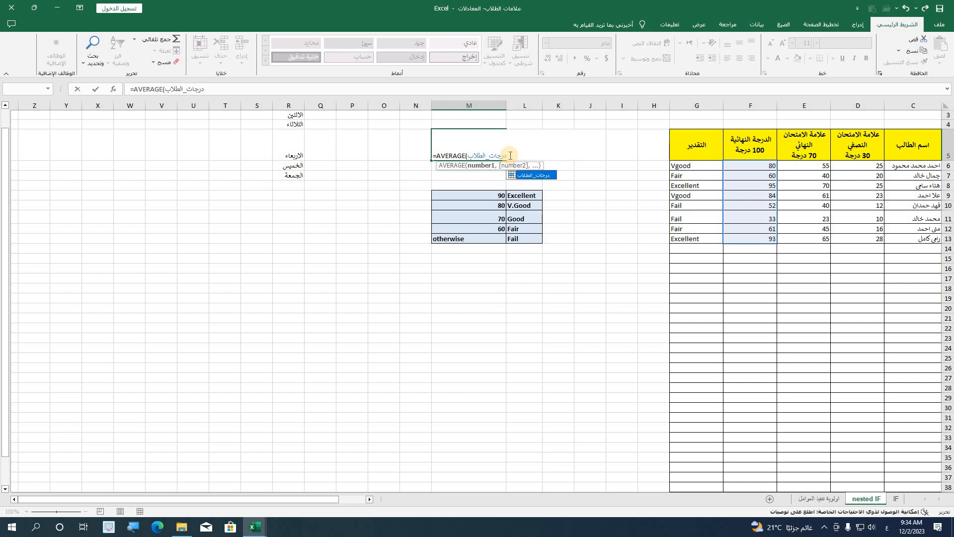
type(")")
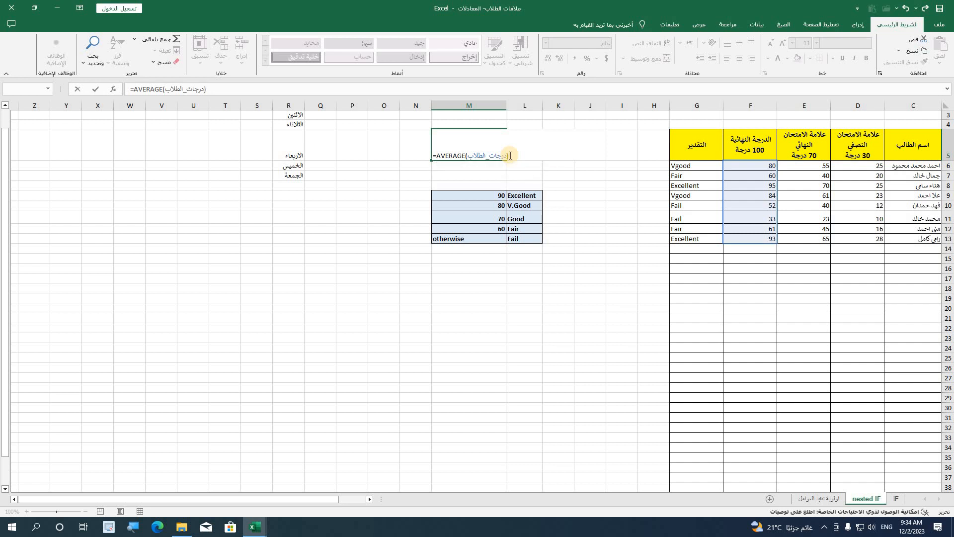
key("Return")
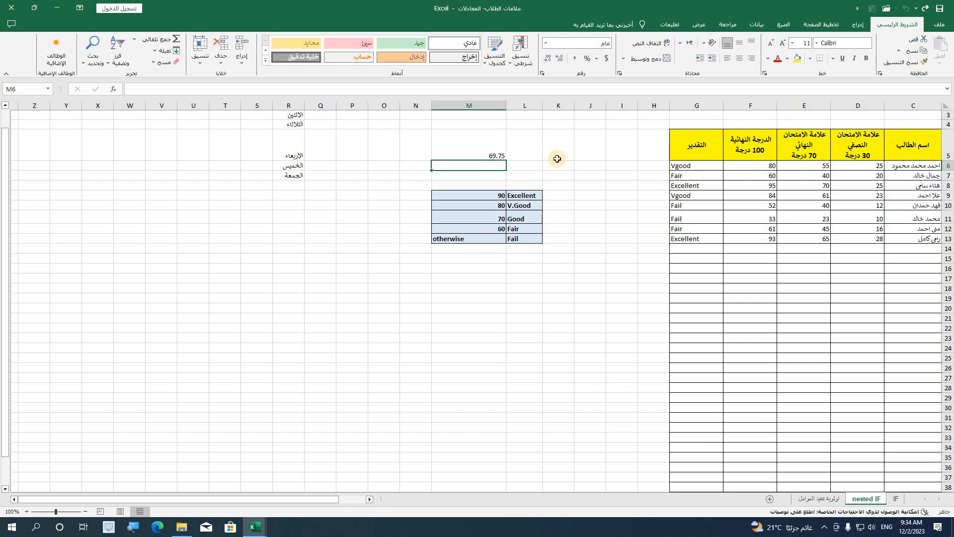
Clear the argument of the AVERAGE formula in M5 and insert the defined name درجات_الطلاب from the Paste Name list.
double_click(477, 156)
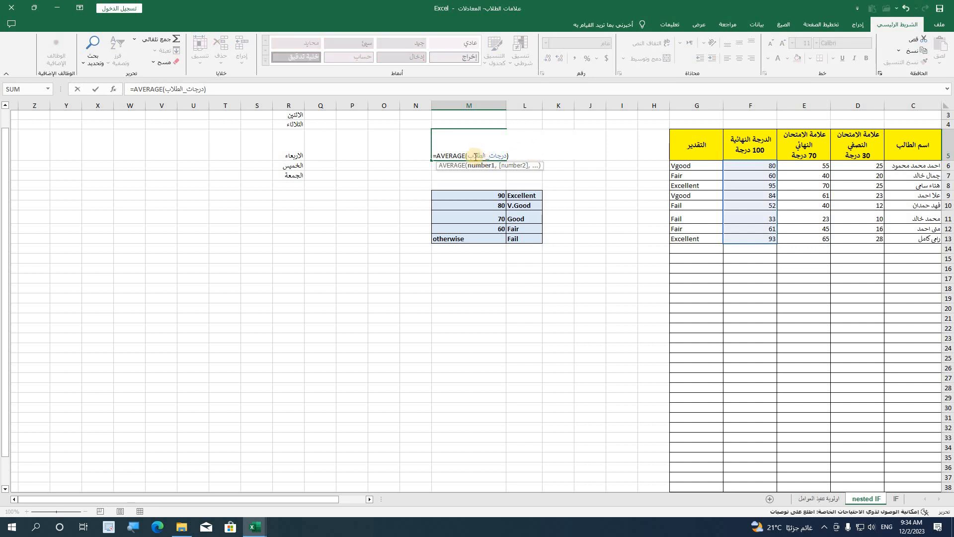
left_click(510, 153)
double_click(506, 153)
key("BackSpace")
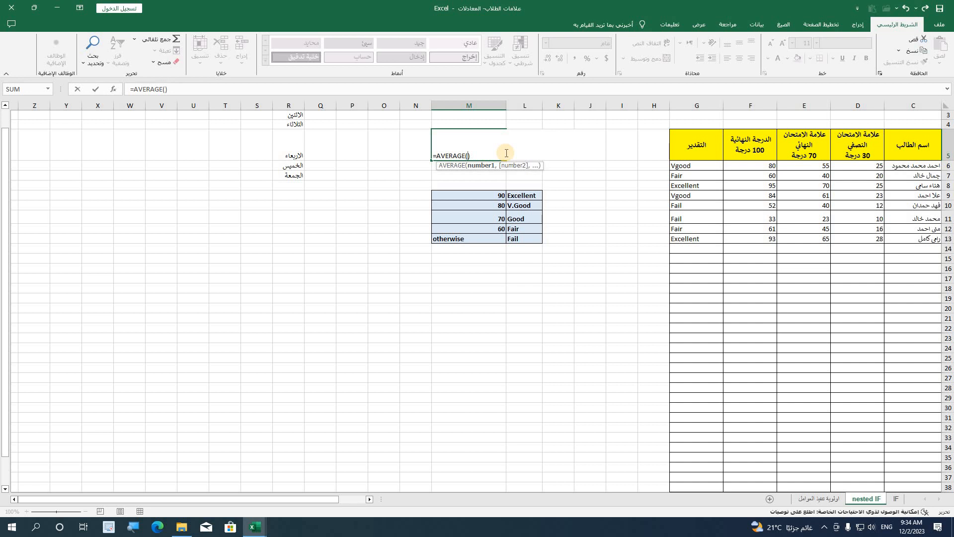
key("F3")
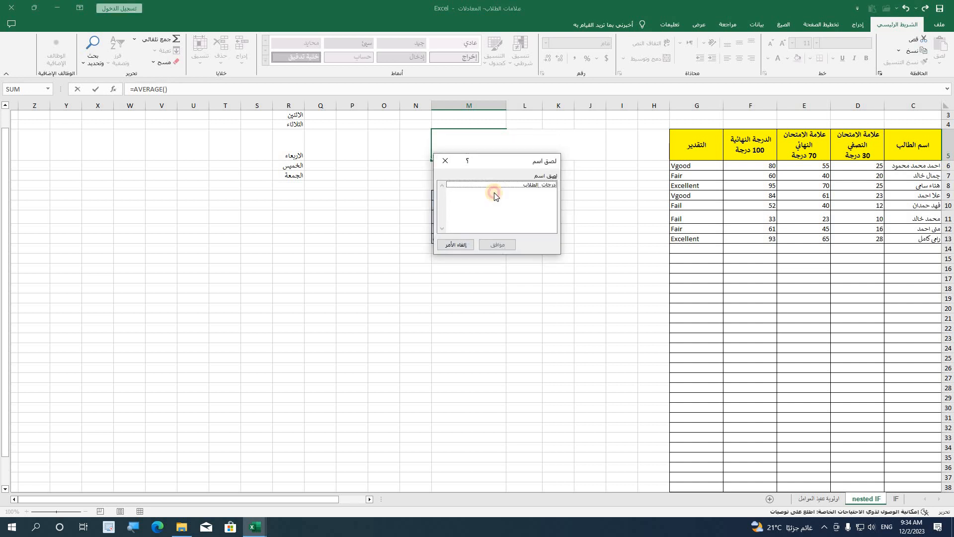
left_click_drag(505, 153, 158, 232)
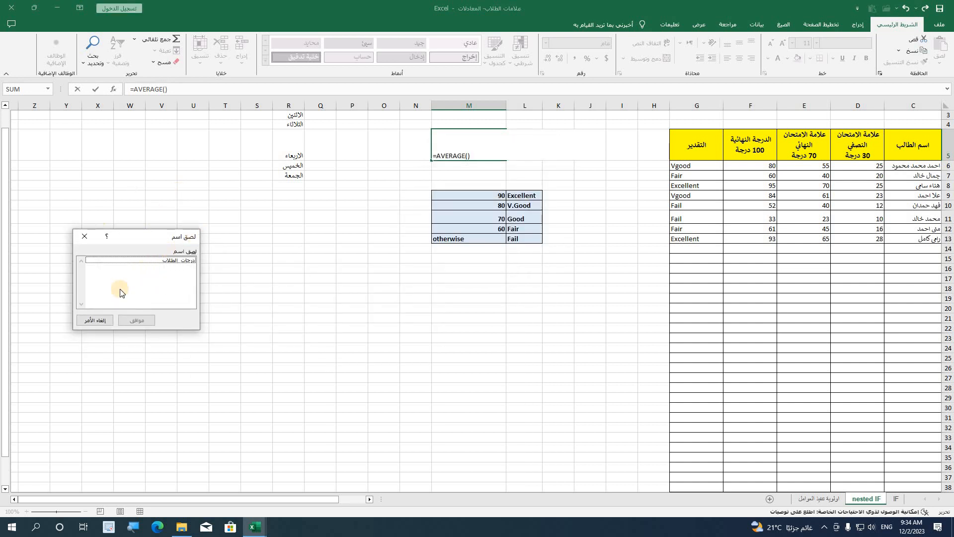
double_click(169, 260)
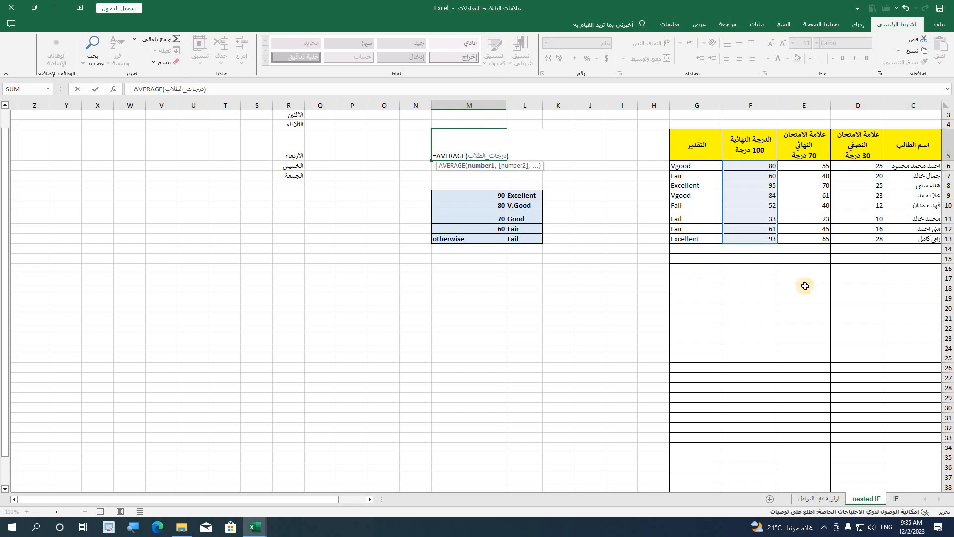
key("Return")
left_click(558, 294)
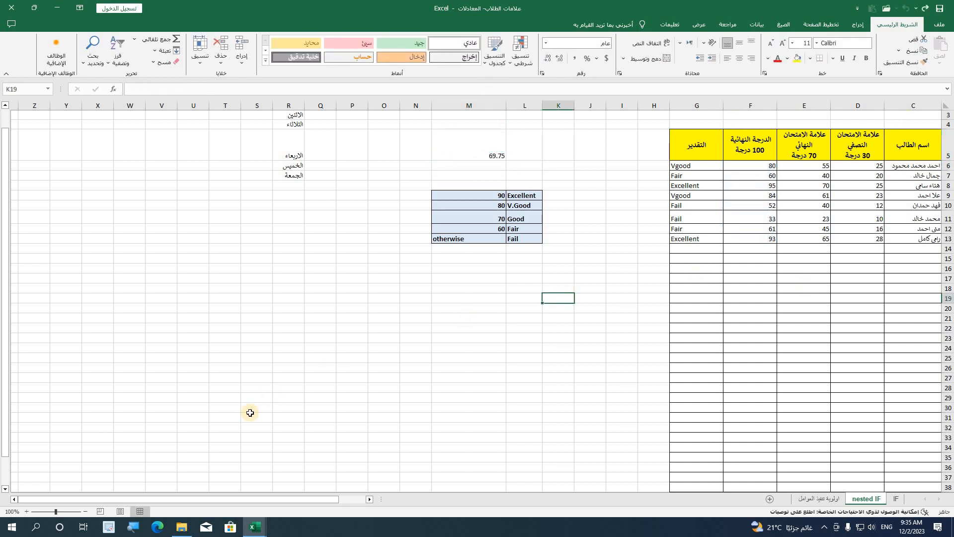
Switch to the سيناريو workbook and examine the labels and amounts in the monthly income table on Sheet1.
mouse_move(258, 525)
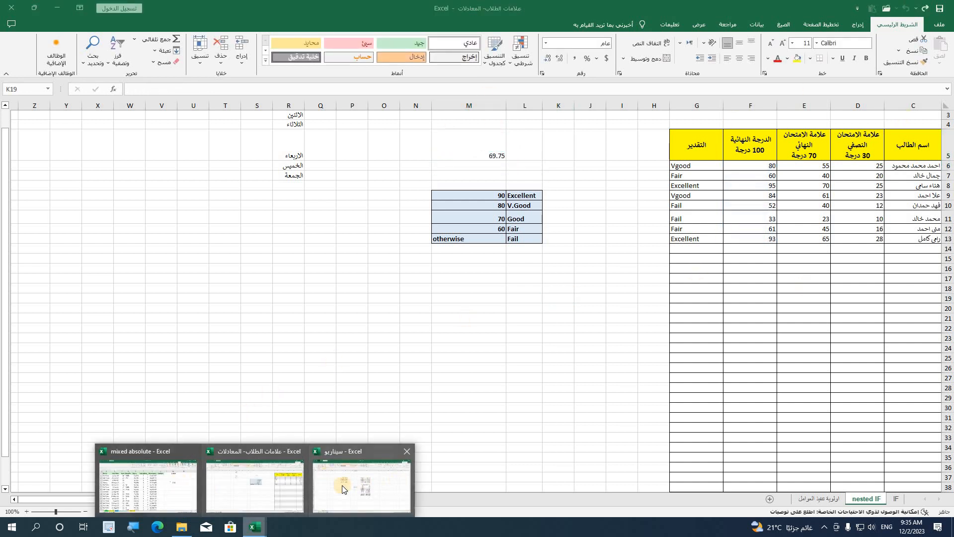
left_click(392, 479)
left_click(480, 165)
left_click(483, 204)
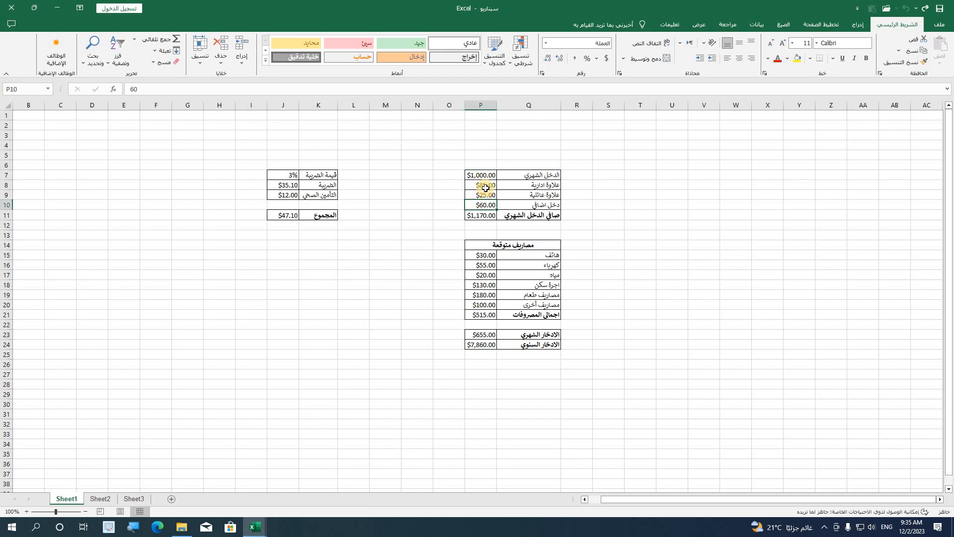
left_click(484, 215)
left_click(544, 175)
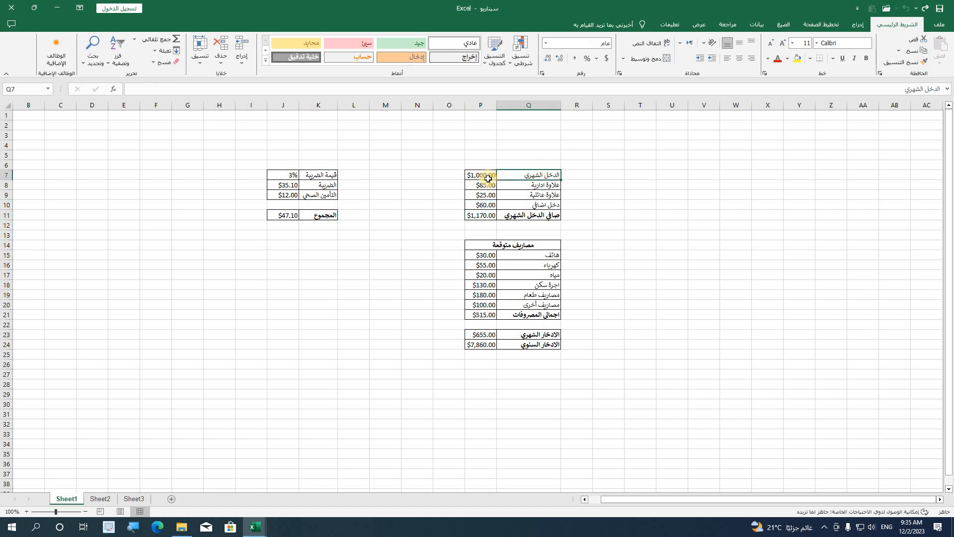
left_click(483, 175)
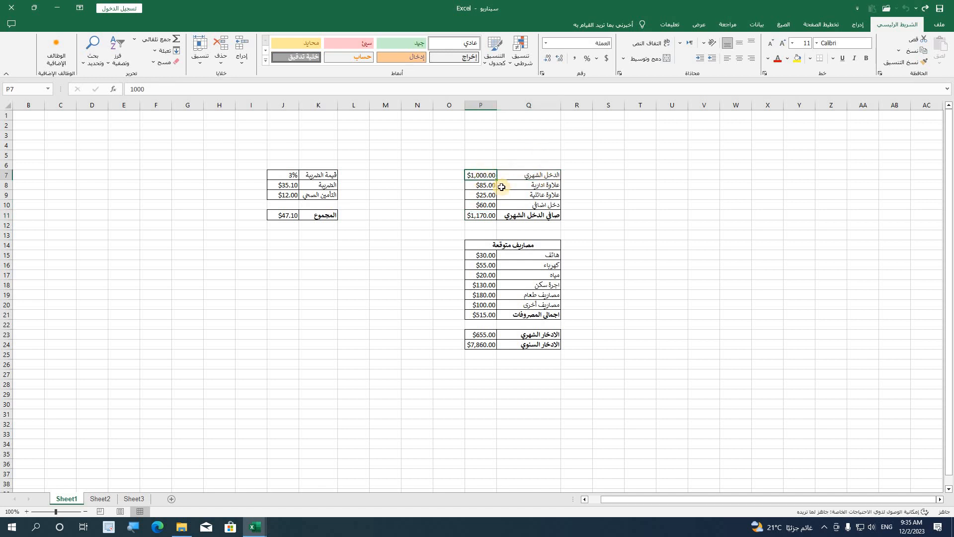
left_click(479, 187)
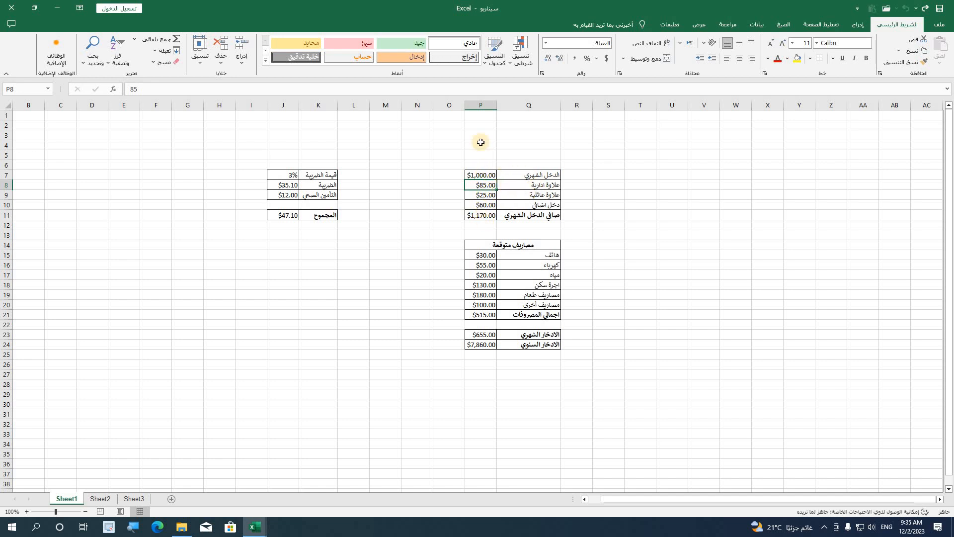
left_click_drag(387, 144, 318, 135)
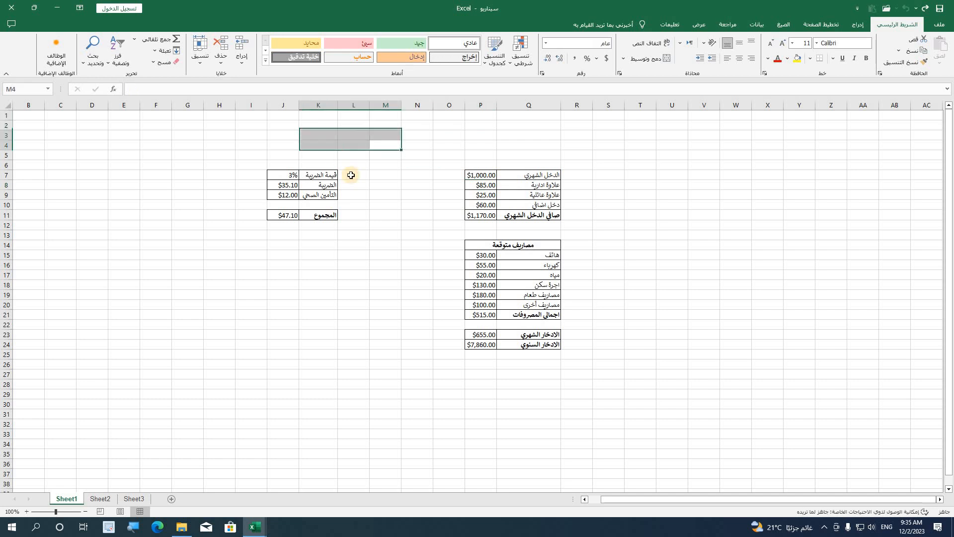
left_click(419, 202)
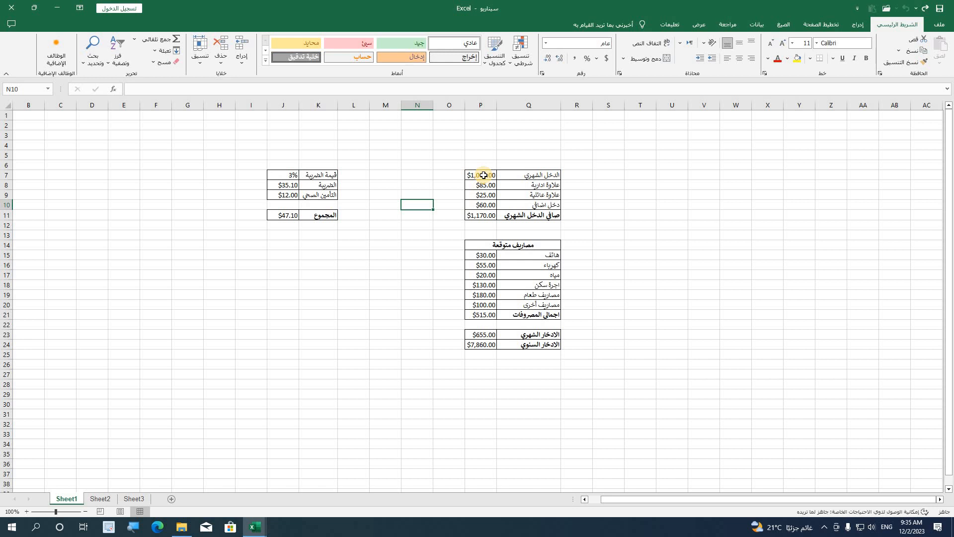
Create names from selection for P7:Q10, P15:Q20, J7:K9 and P23:Q24 together, using only the right column's labels.
left_click_drag(484, 175, 518, 204)
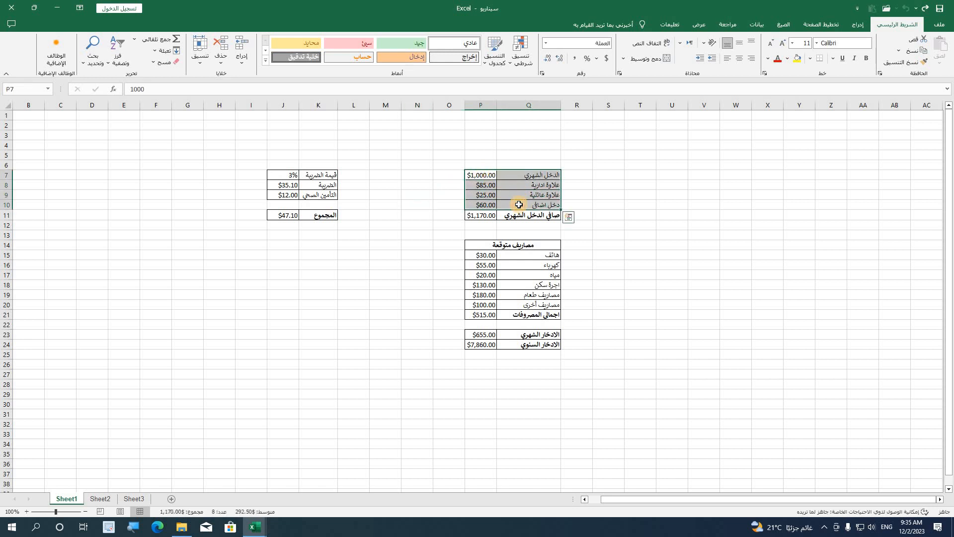
left_click_drag(490, 255, 539, 302)
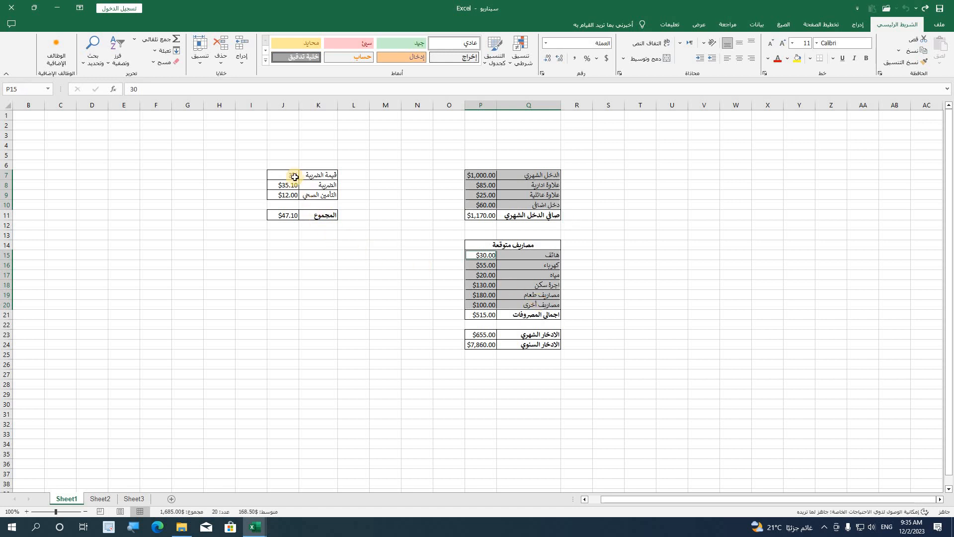
left_click_drag(290, 176, 311, 197)
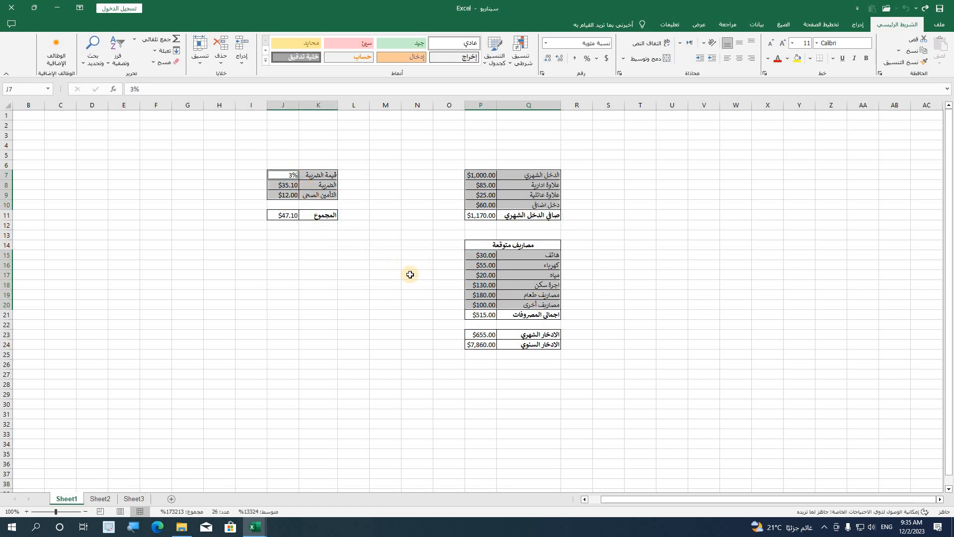
left_click_drag(484, 334, 527, 343)
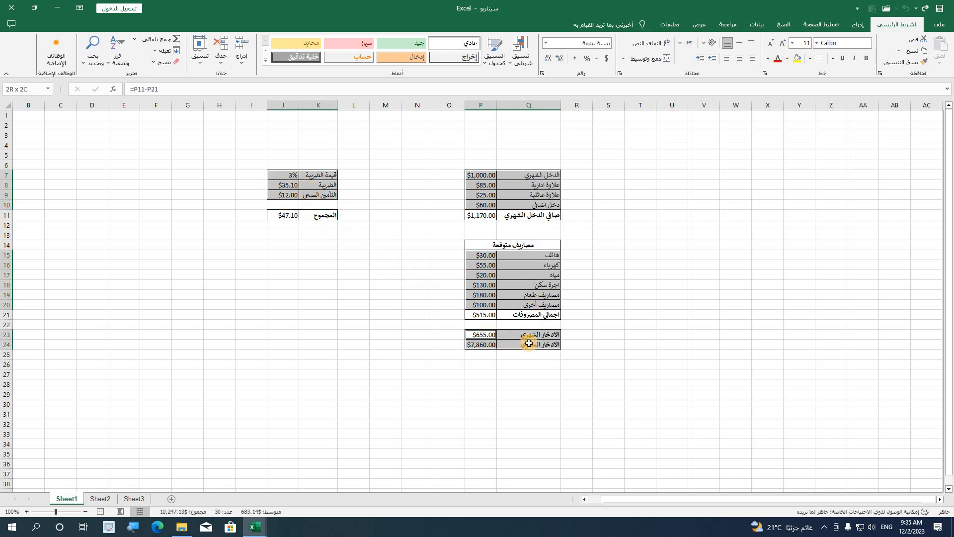
left_click(760, 25)
left_click(776, 26)
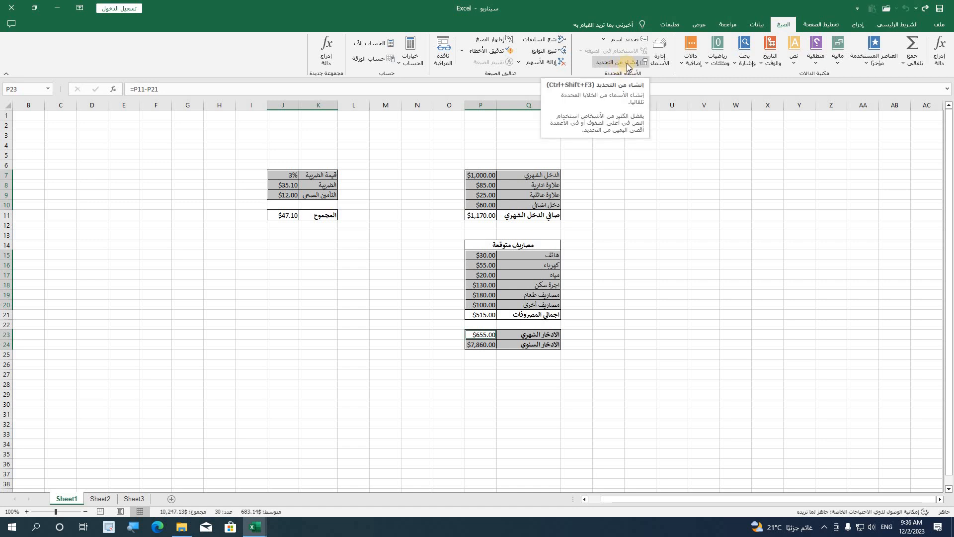
left_click(615, 65)
left_click(611, 63)
left_click_drag(189, 243, 404, 245)
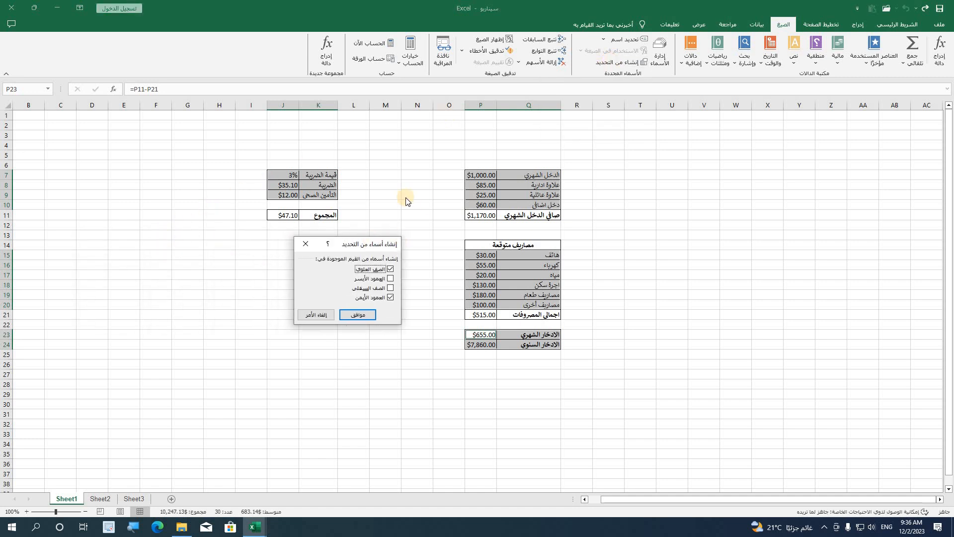
left_click(389, 298)
left_click(389, 271)
left_click(363, 314)
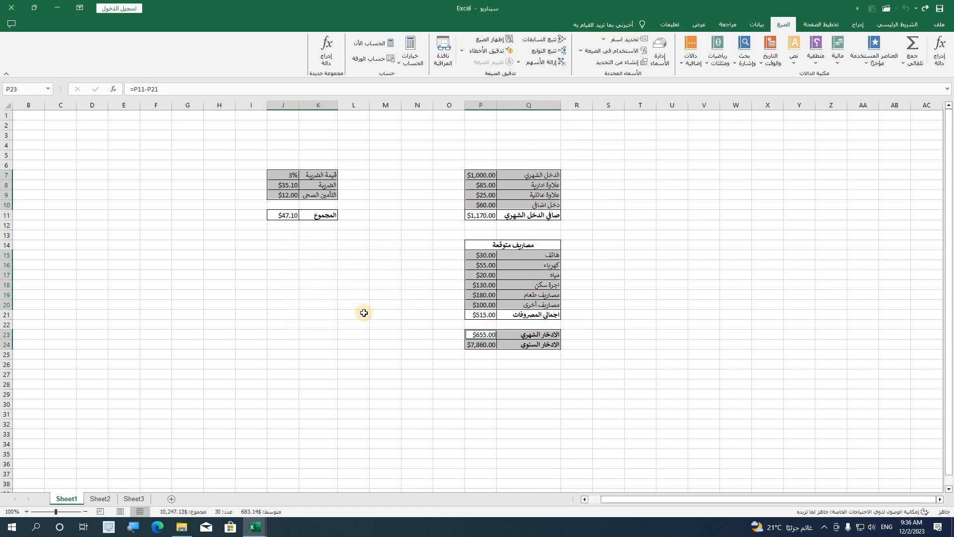
left_click(364, 313)
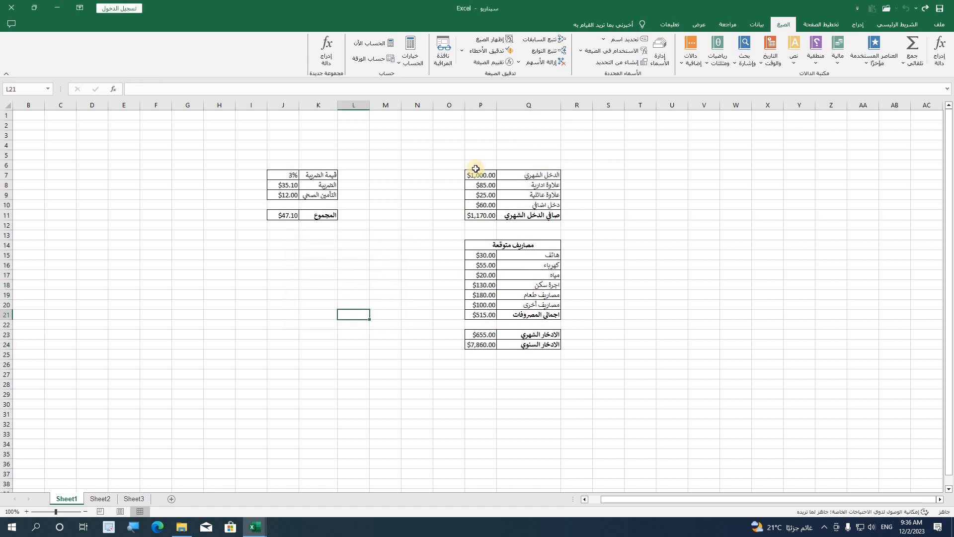
Go to the cells named علاوة_عائلية and كهرباء, and check the name assigned to the housing rent amount in P18.
left_click(48, 89)
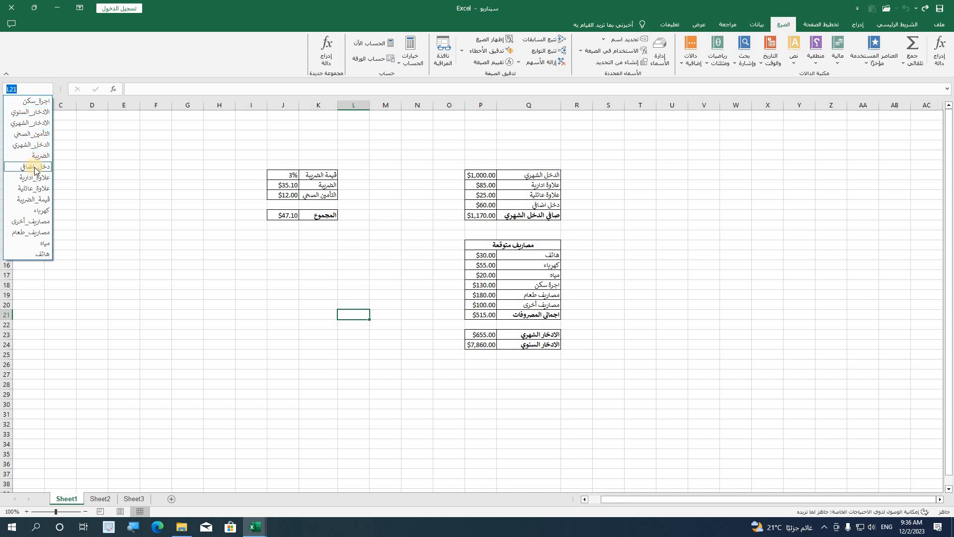
left_click(35, 188)
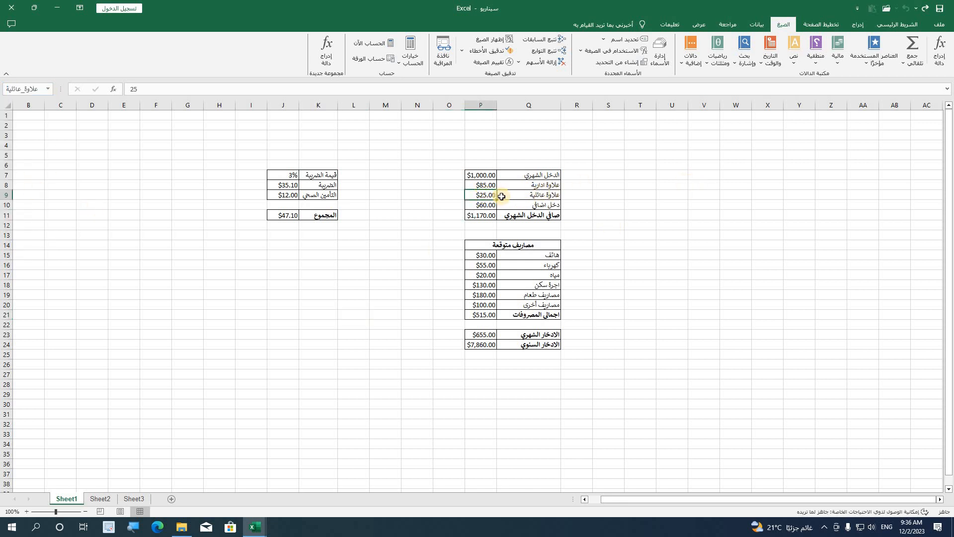
left_click(48, 90)
left_click(48, 89)
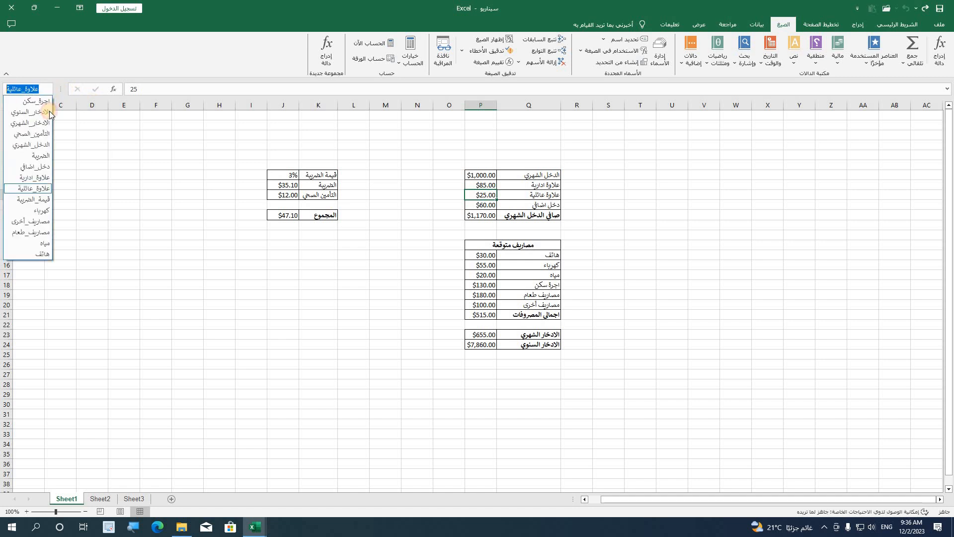
left_click(39, 213)
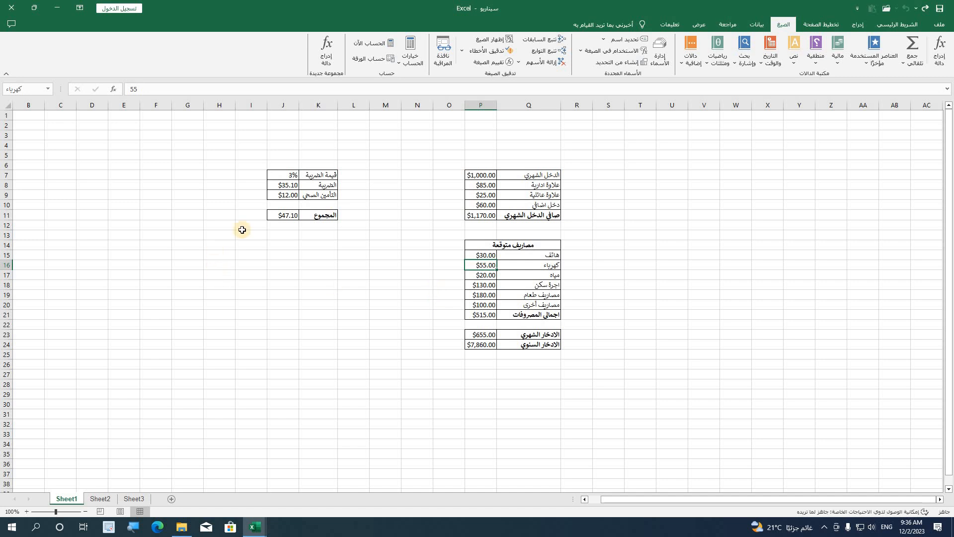
left_click(539, 198)
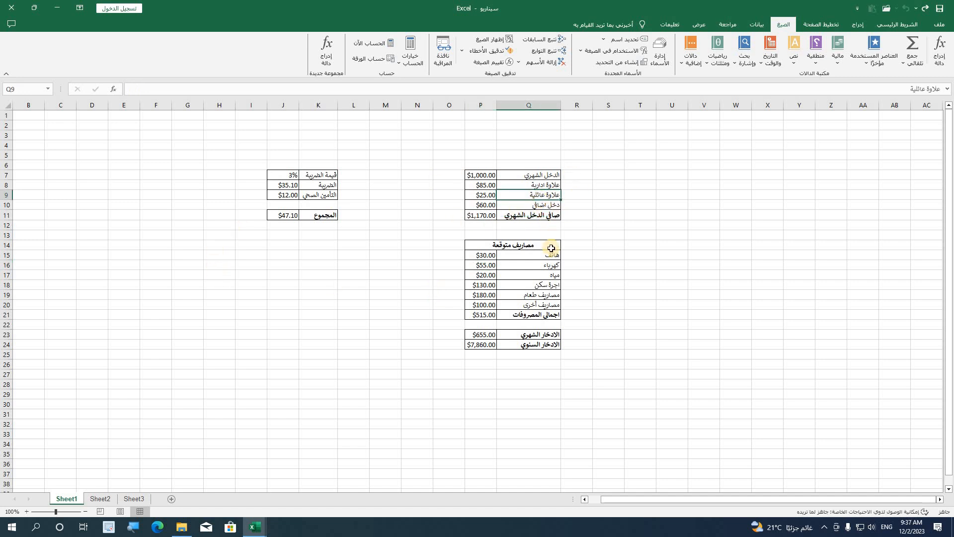
left_click(484, 287)
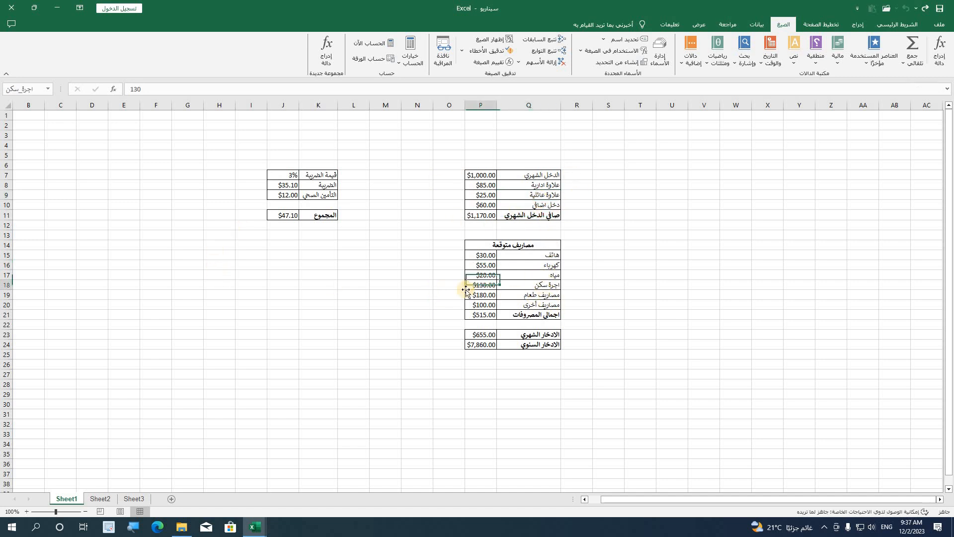